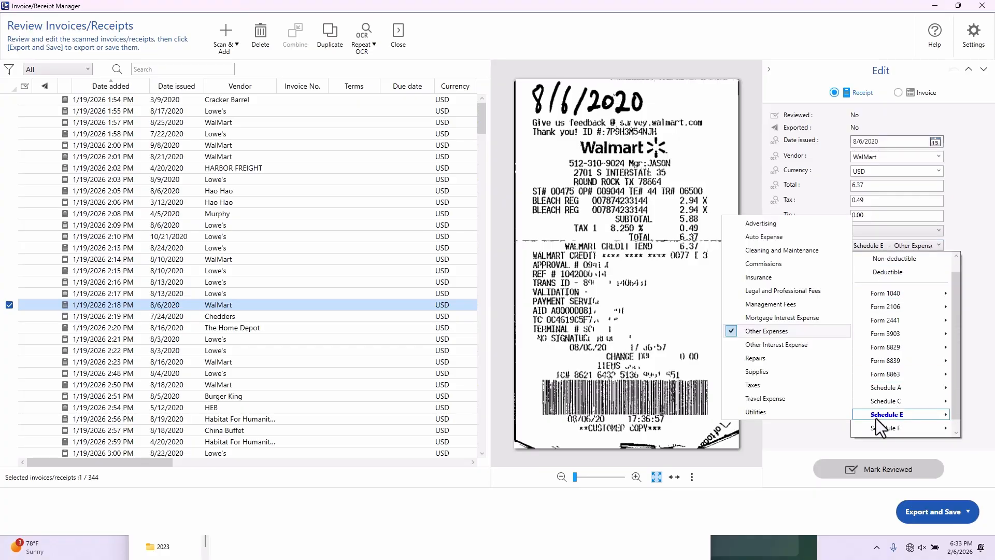
Examine the Lowe's receipts dated 10/21/2020 and 8/24/2020, the Schedule E tax category options, and the tax categories across the receipt list.
click(822, 292)
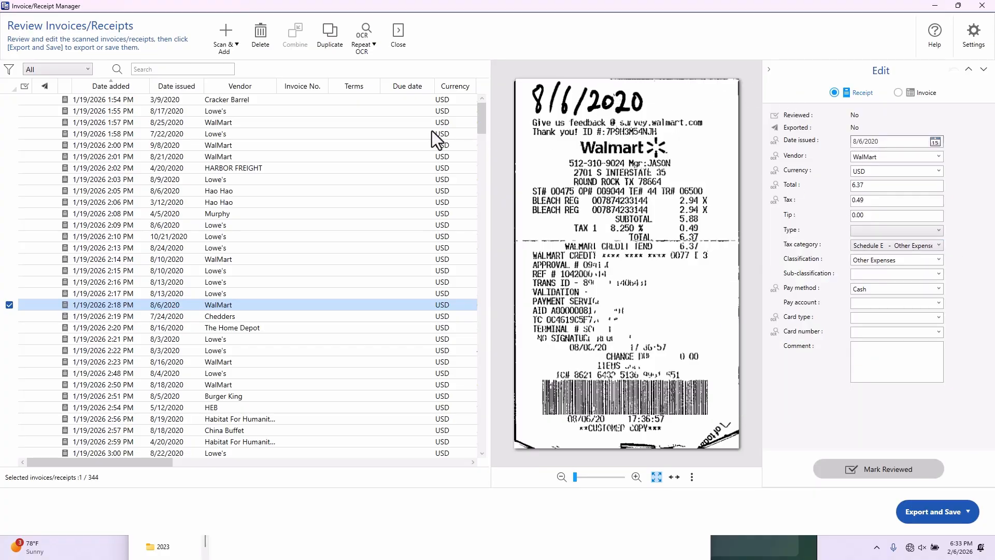
click(215, 237)
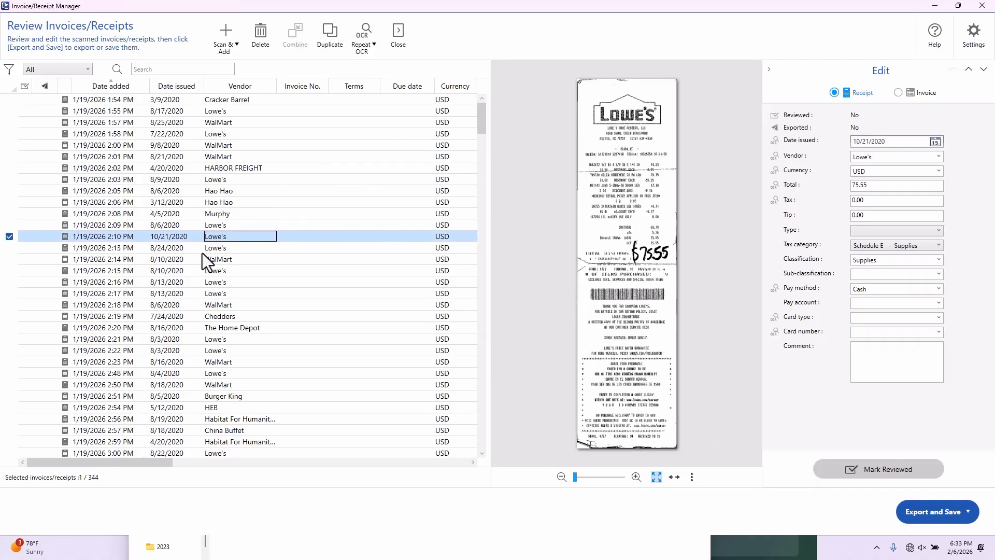
click(194, 250)
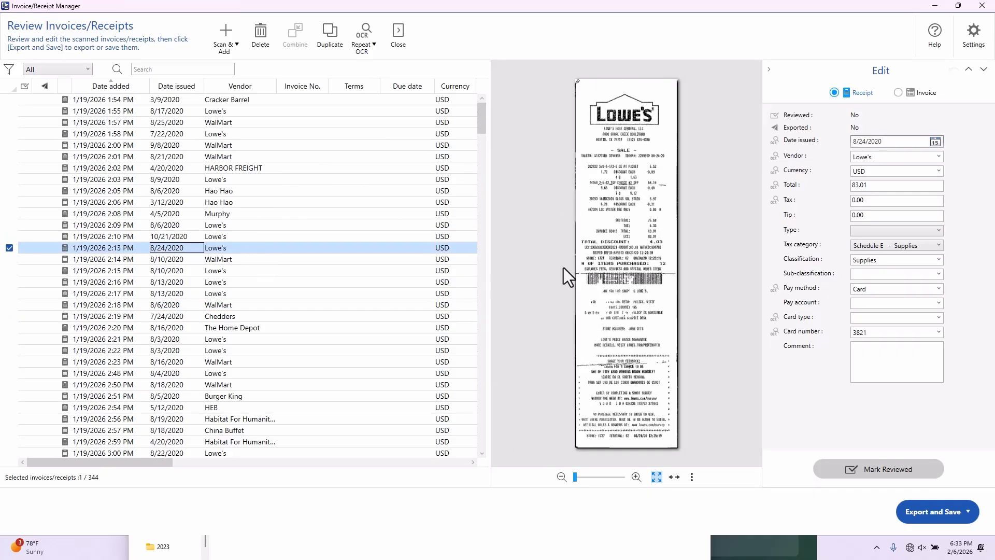
click(873, 244)
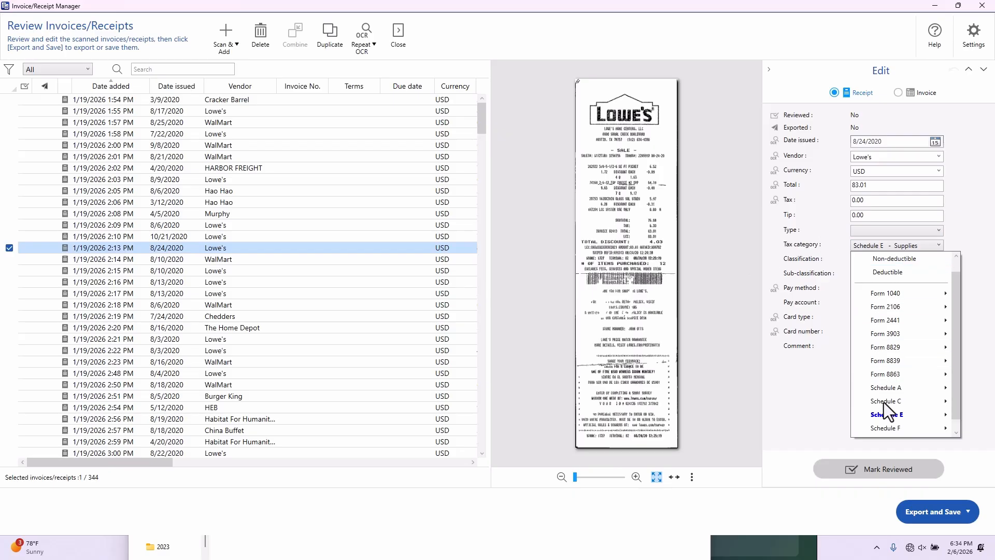
mouse_move(884, 418)
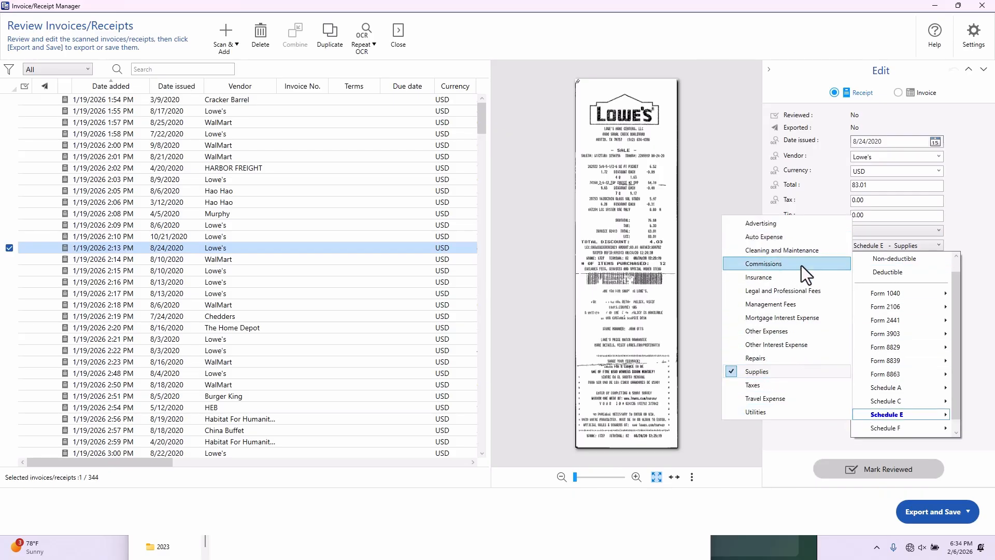
click(527, 261)
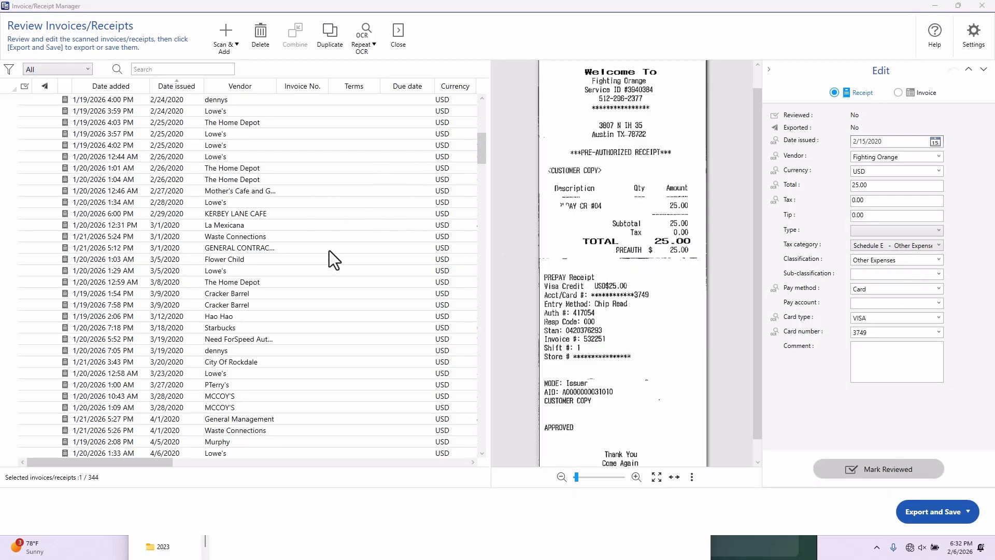
drag(139, 465, 311, 462)
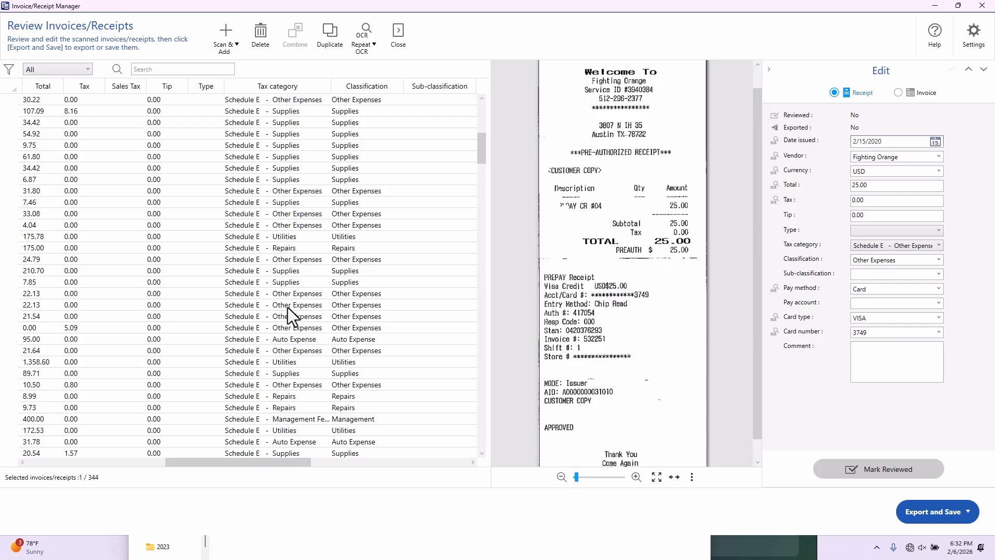
click(54, 283)
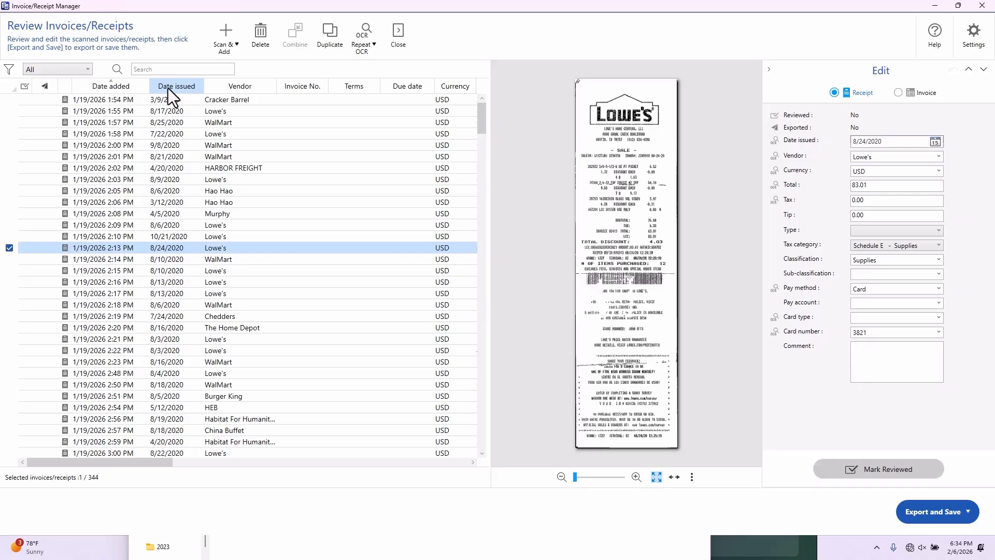
Sort the receipts by date issued and export all of them to a CSV file named 2020 Expenses in the 2020 All Expense Receipts folder.
click(168, 88)
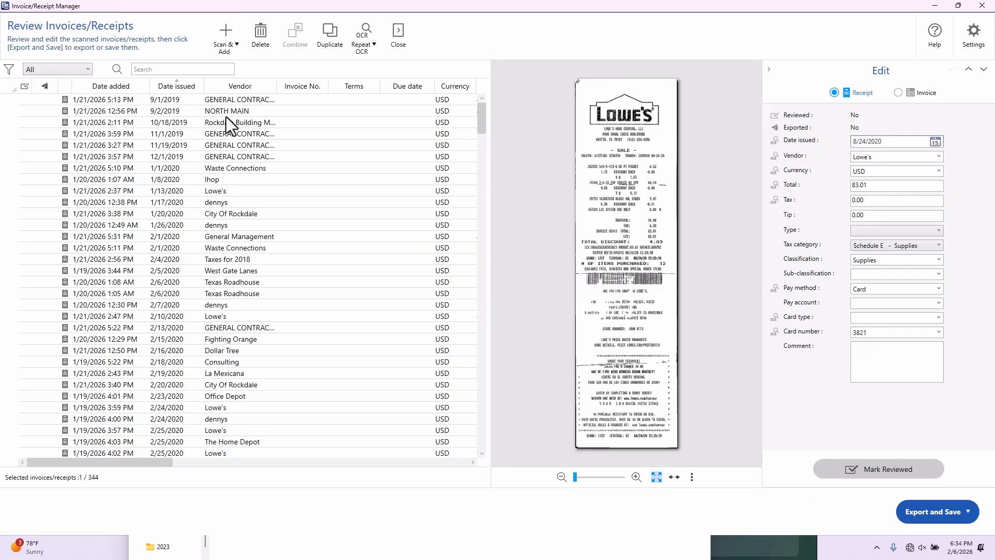
click(9, 86)
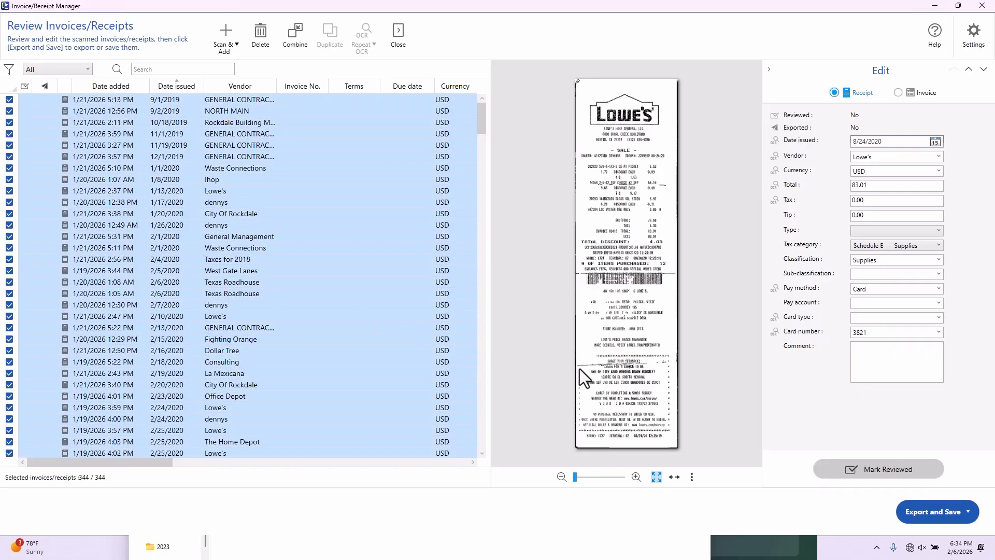
click(923, 516)
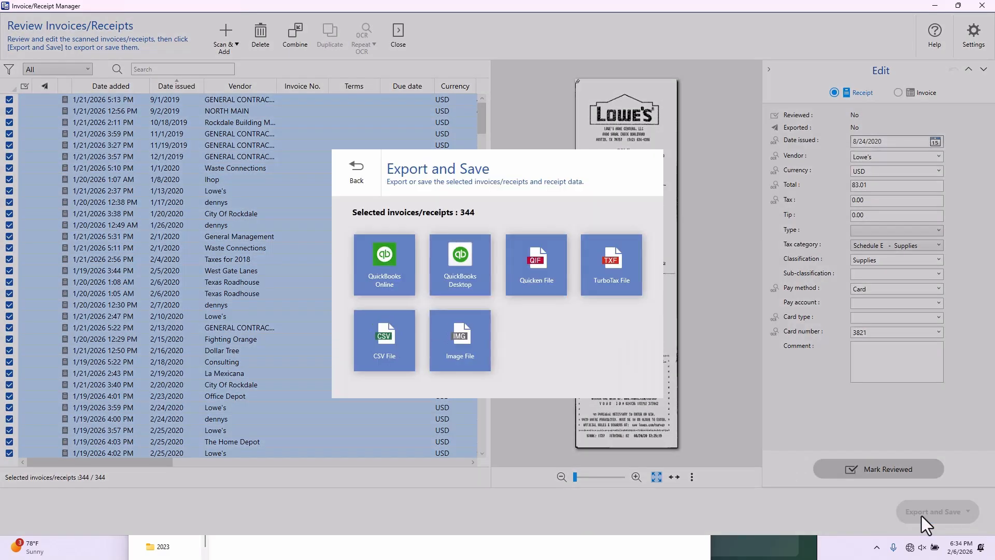
click(379, 339)
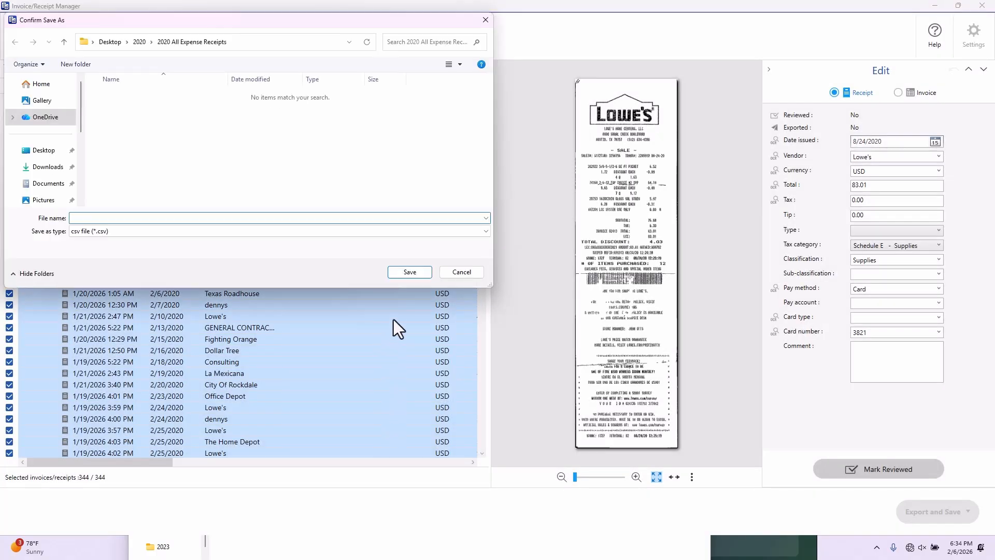
drag(331, 21, 443, 65)
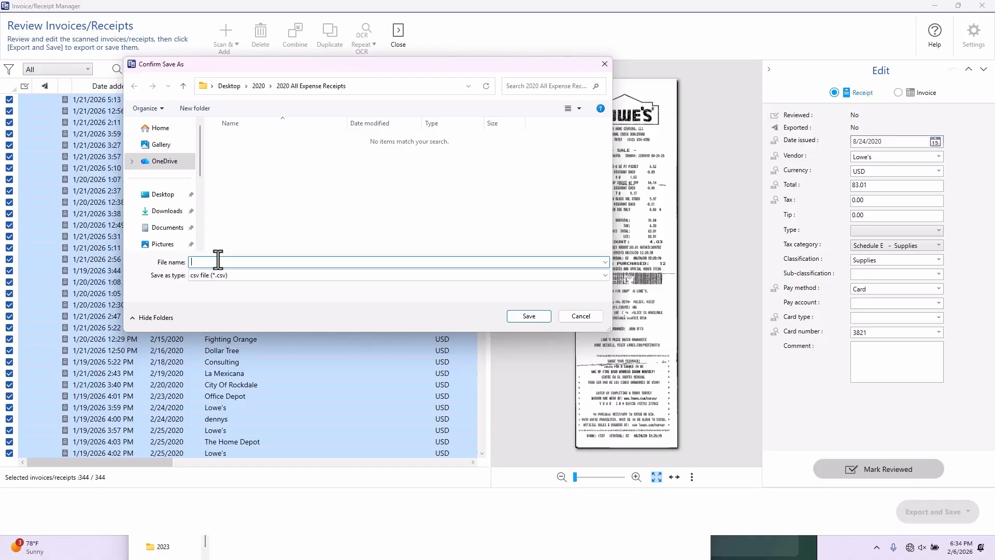
text(2020 Expenses)
click(529, 316)
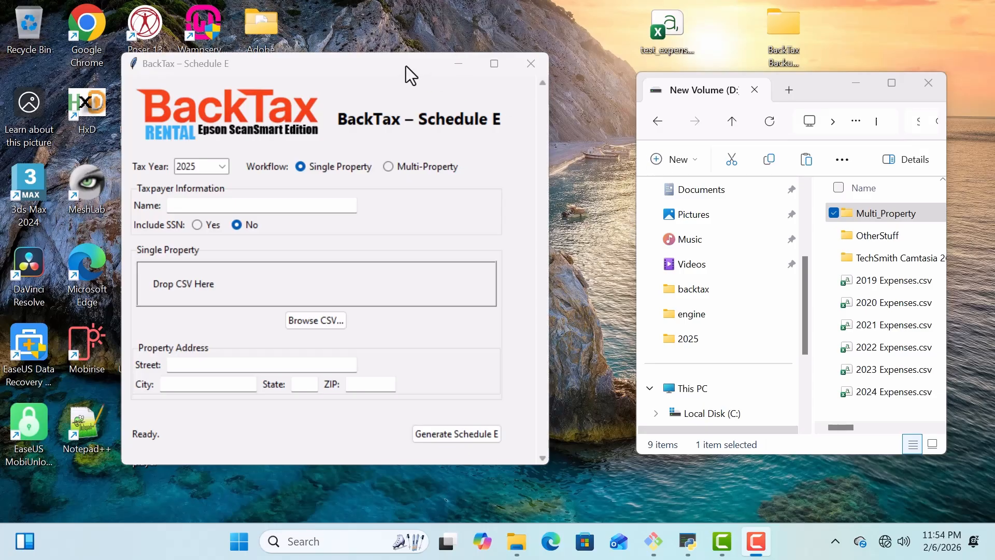
Switch to BackTax – Schedule E and set the tax year to 2023.
click(319, 65)
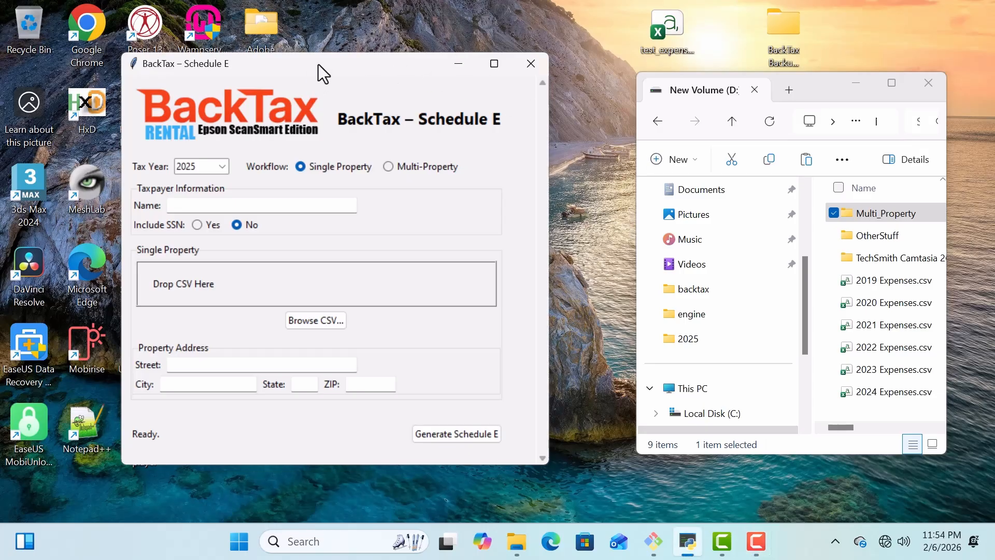
drag(319, 65, 354, 73)
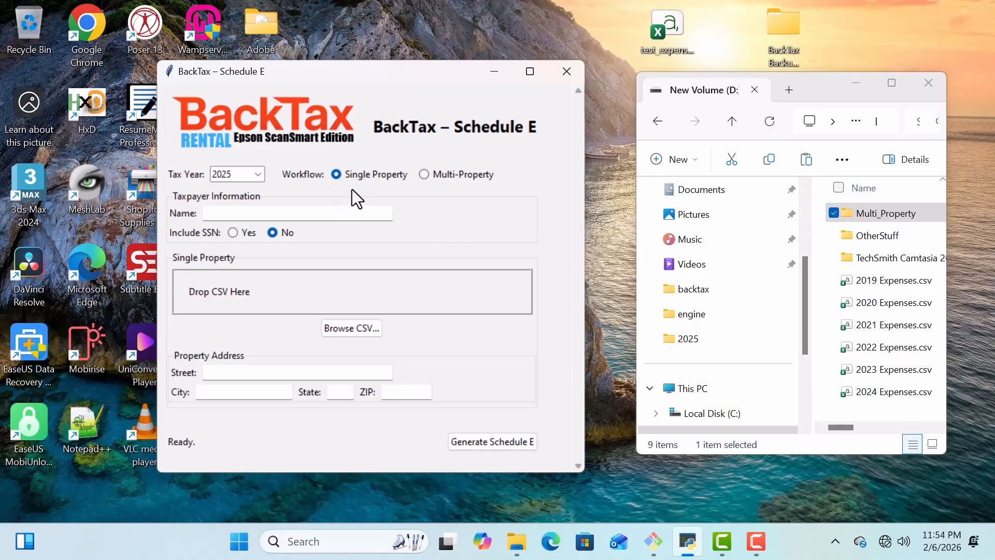
click(259, 175)
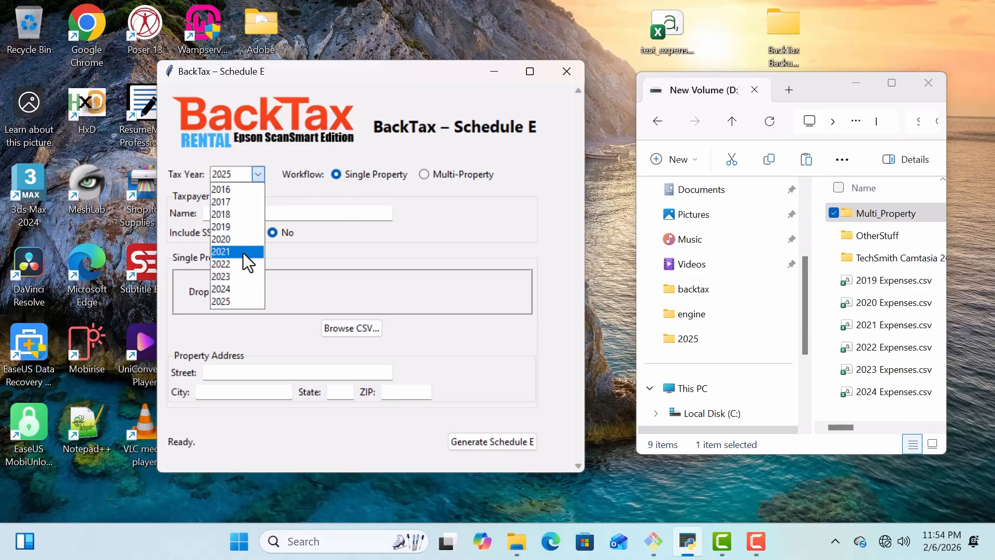
click(239, 279)
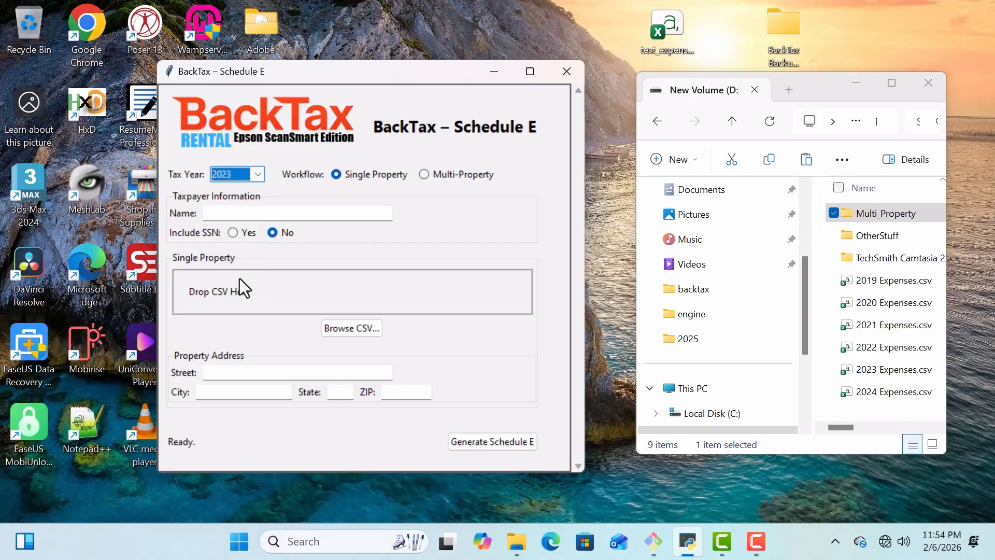
Enter the taxpayer's full name, choose to include the SSN, and enter the taxpayer's social security number.
click(300, 213)
text(Jo)
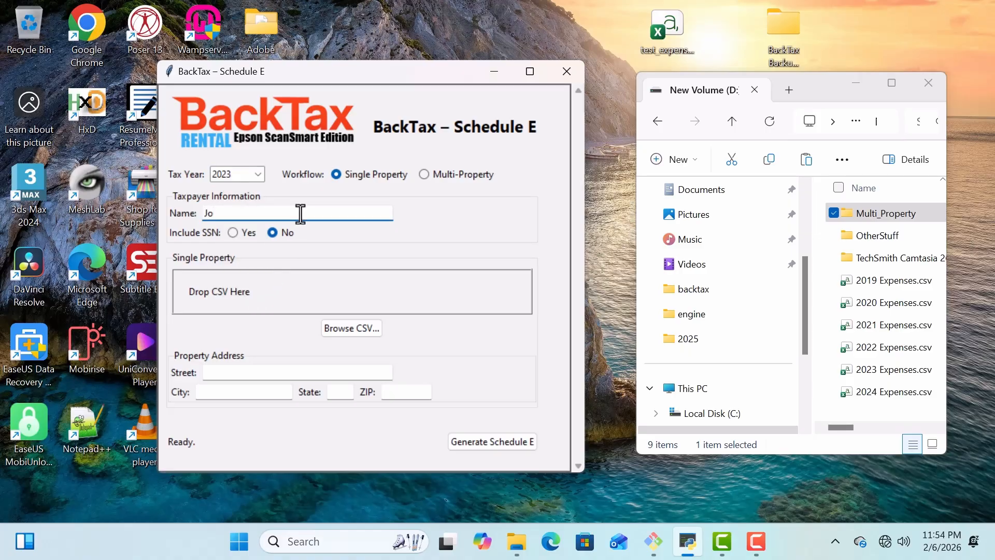
text(hn Doe)
click(234, 232)
click(313, 233)
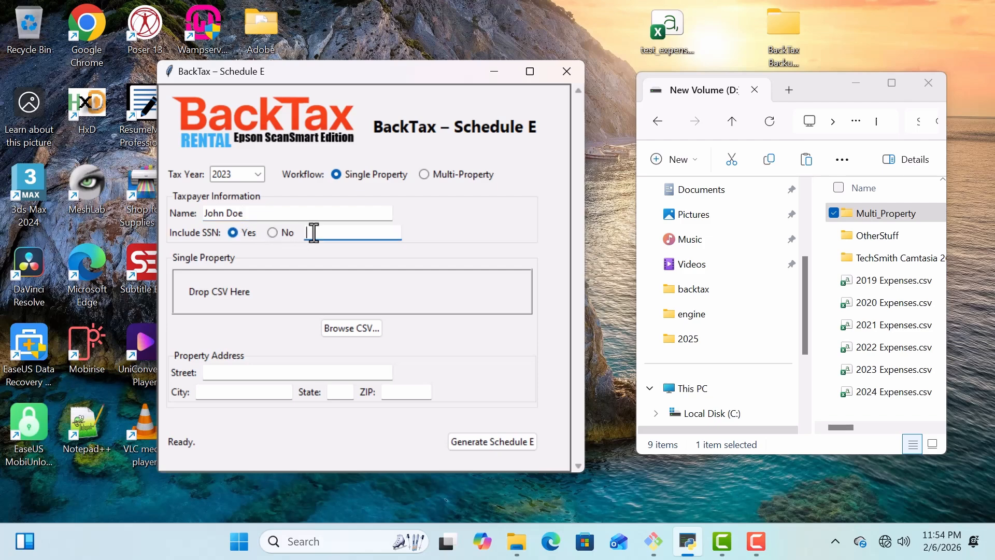
text(123-45-6789)
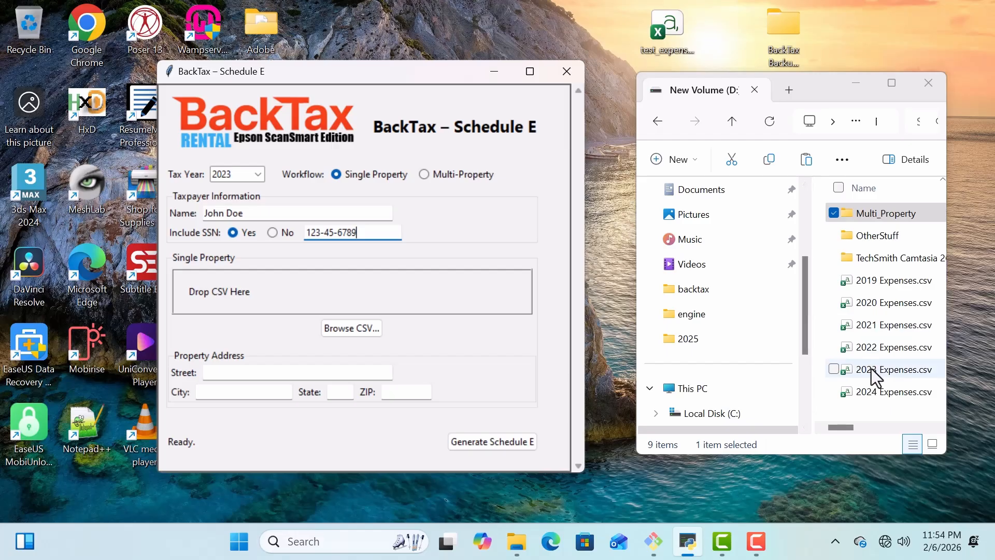
Load 2023 Expenses.csv as the single property's expenses and fill in the property's street, city, state and ZIP code.
drag(875, 376, 445, 294)
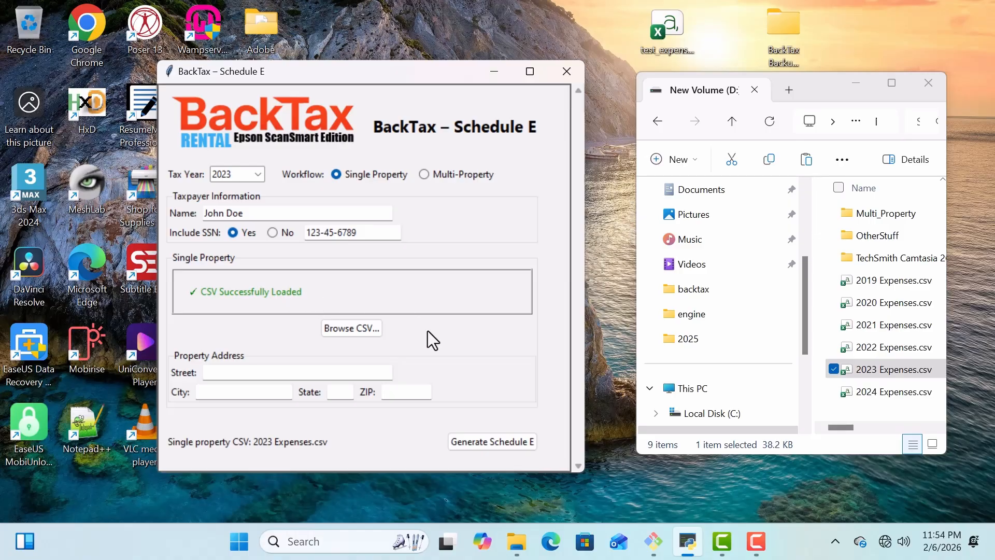
click(253, 371)
text(123)
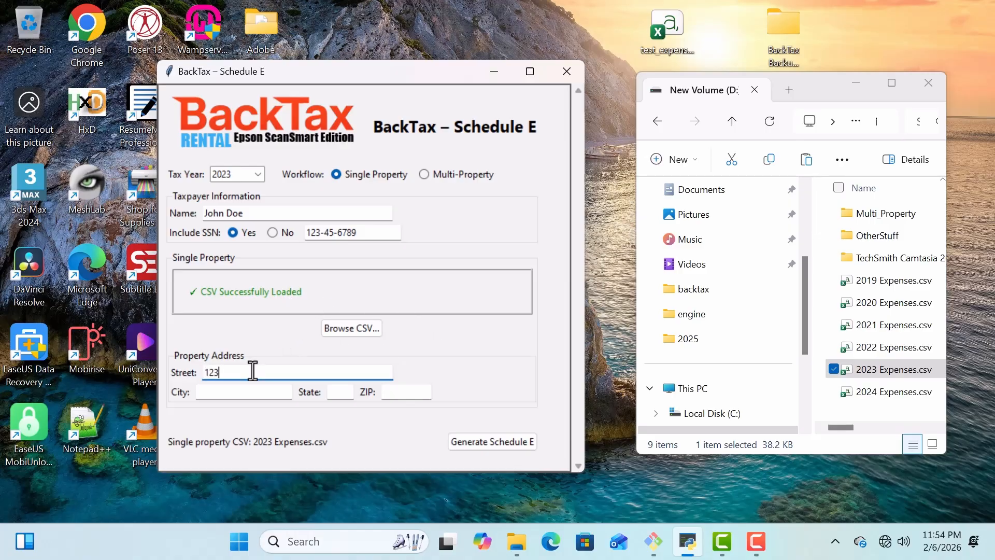
text( Anywhere)
key(Tab)
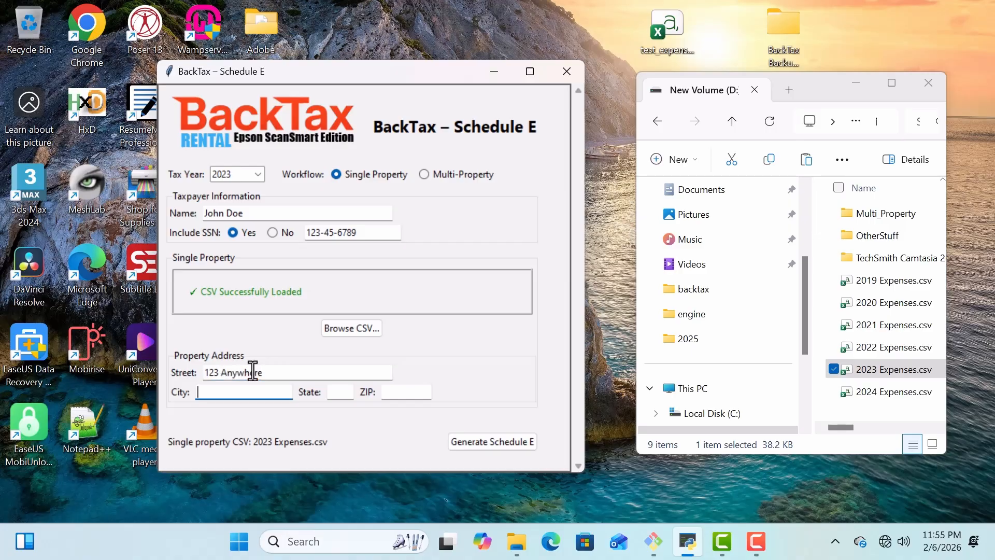
text(Somewhere)
key(Tab)
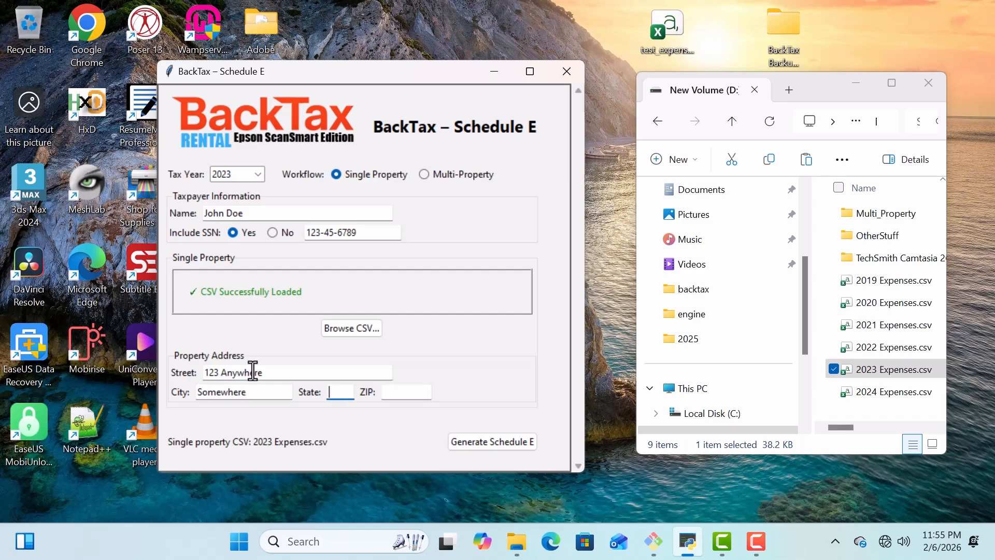
text(QW)
key(Tab)
text(98765)
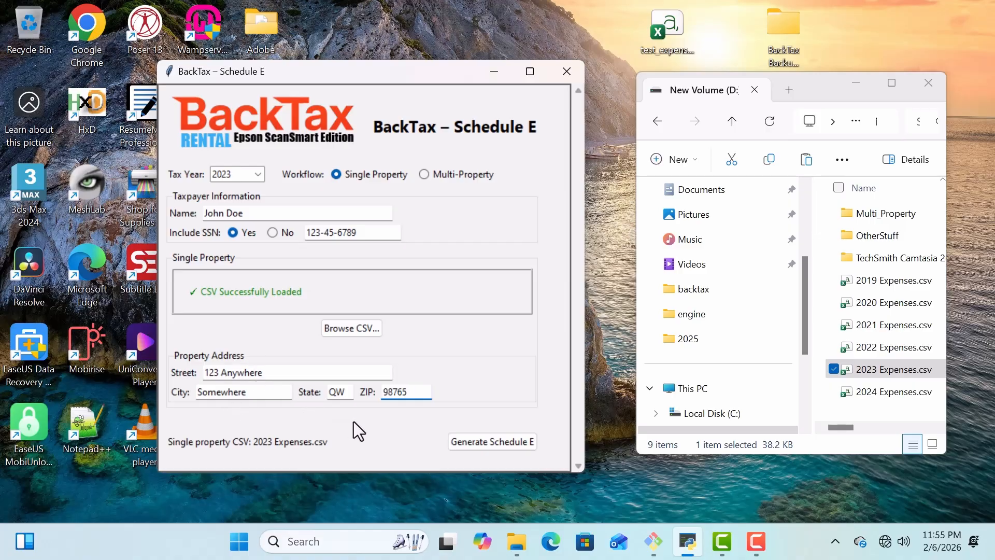
Generate the Schedule E as schedule_e_2023.pdf on the Desktop, with total rents of 97,550 and total royalties of 0.
click(470, 435)
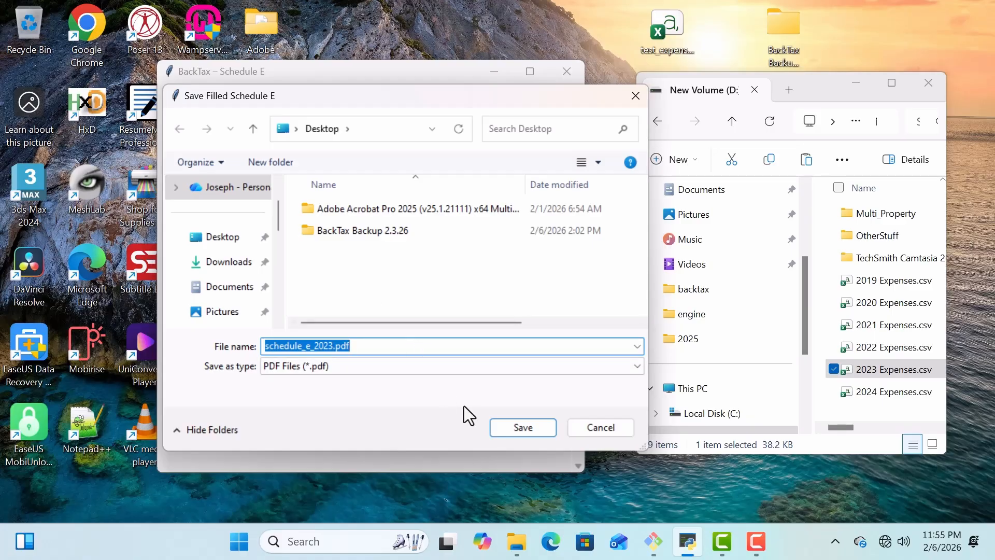
click(510, 433)
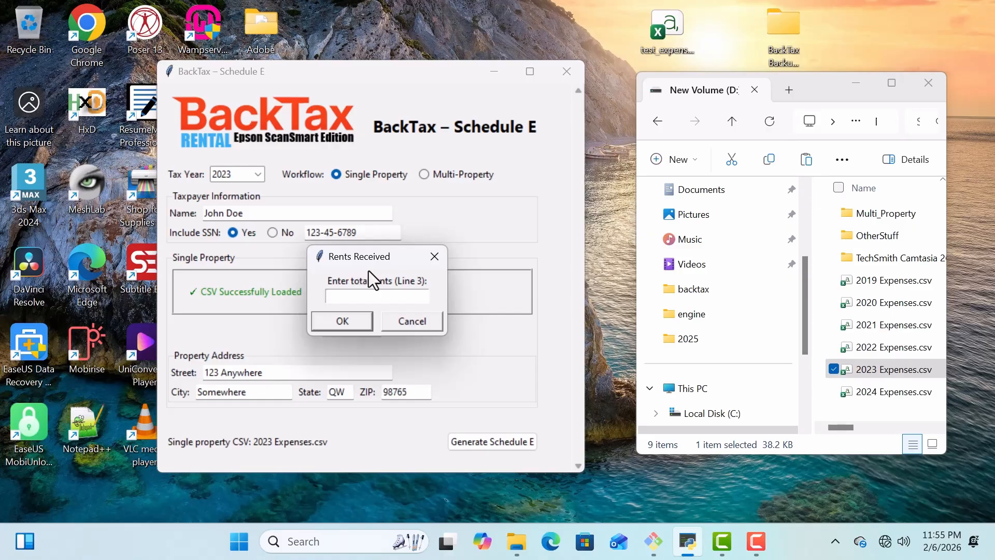
text(97,550)
click(335, 321)
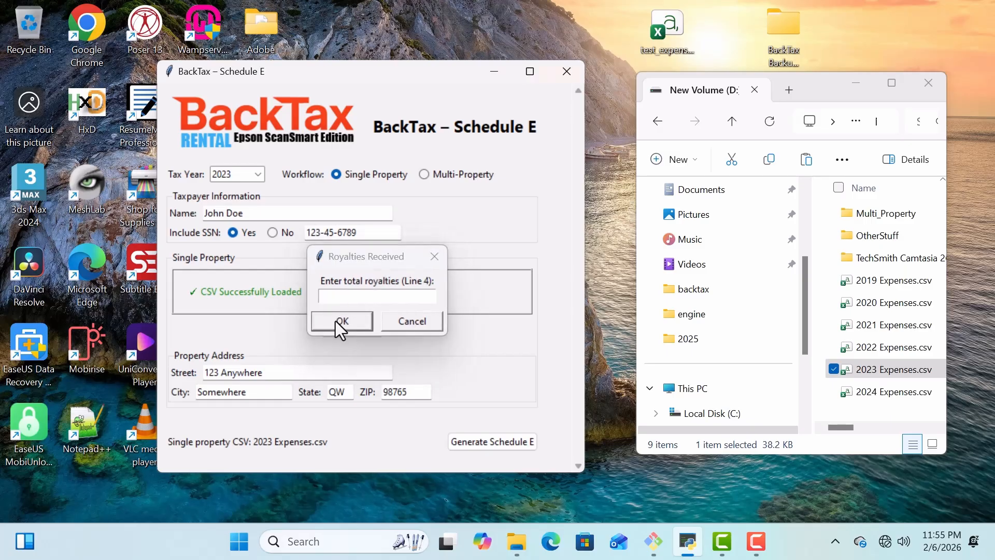
click(342, 296)
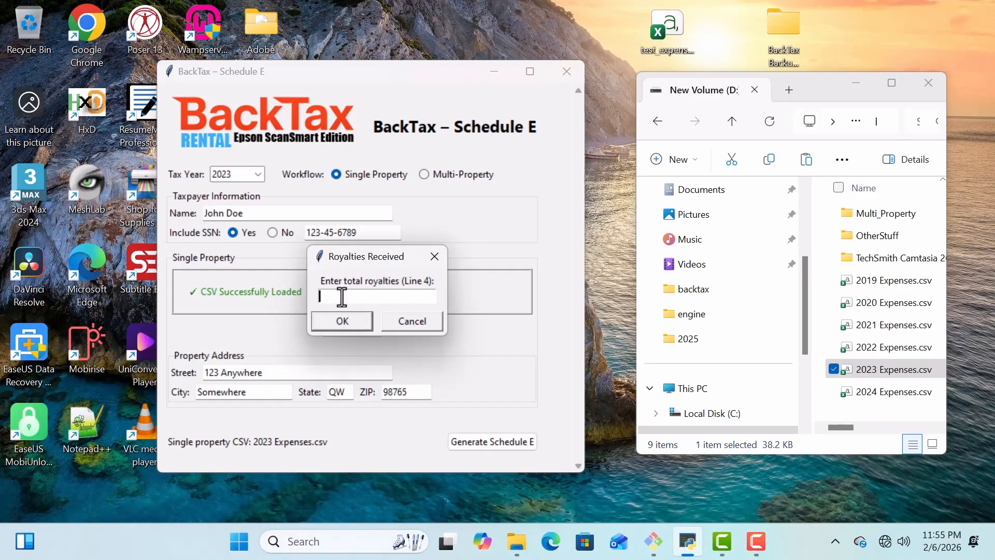
text(0)
click(340, 321)
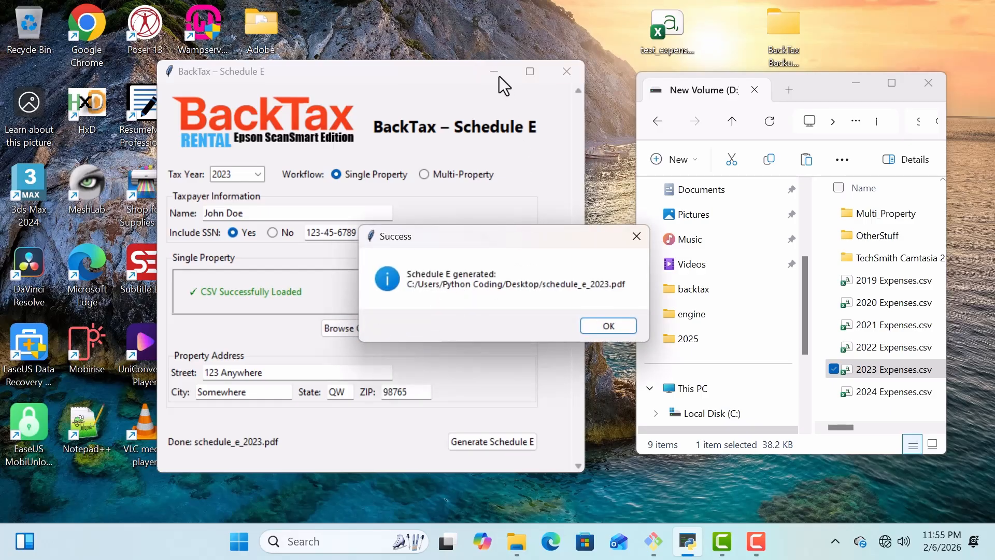
click(607, 326)
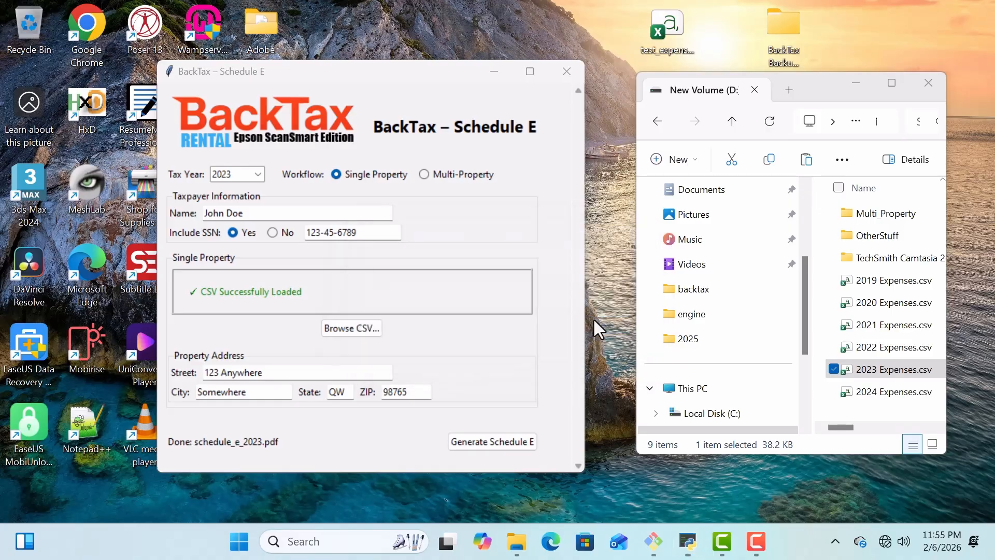
Open the generated schedule_e_2023.pdf from the desktop and review its taxpayer details, property address, income and expense lines.
click(492, 71)
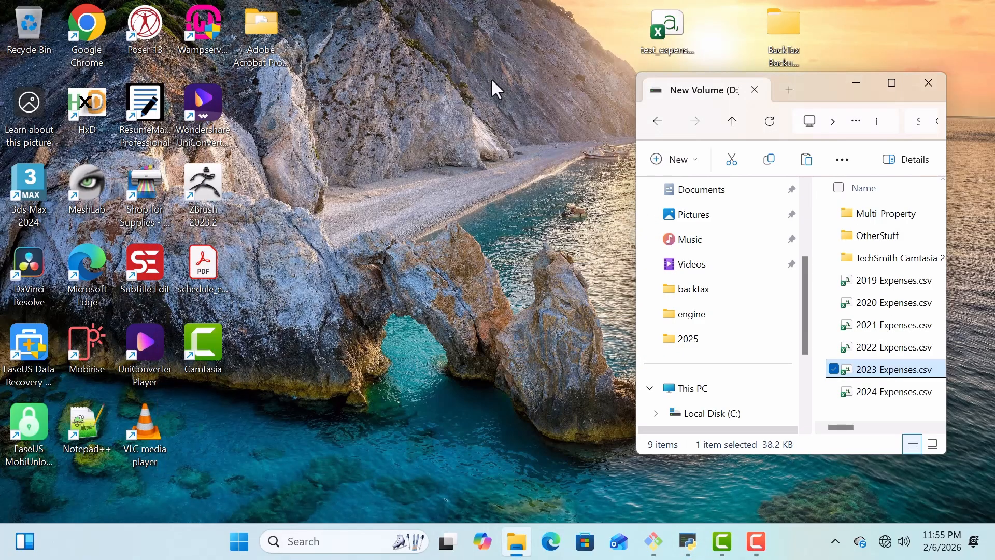
double_click(203, 265)
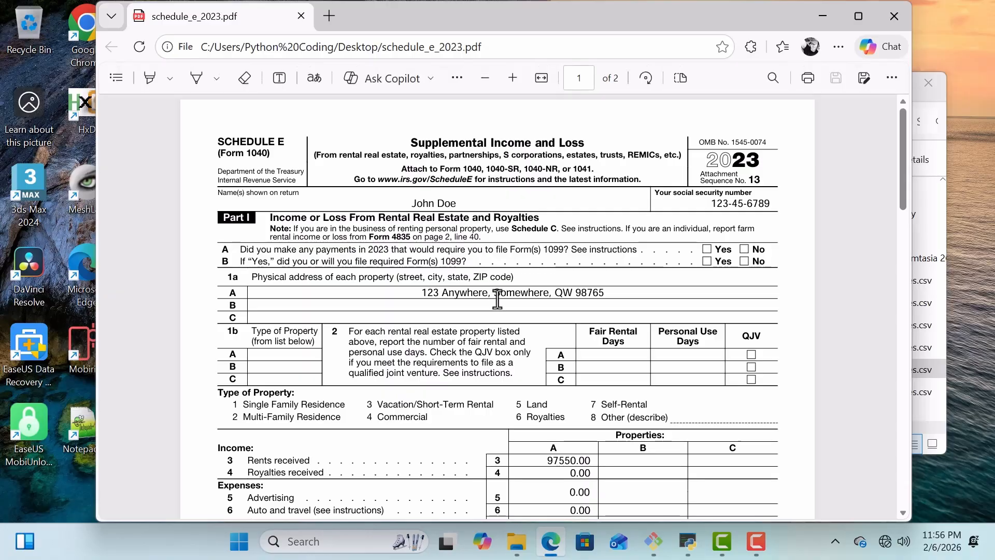
scroll(497, 299, down, 2)
scroll(498, 299, down, 3)
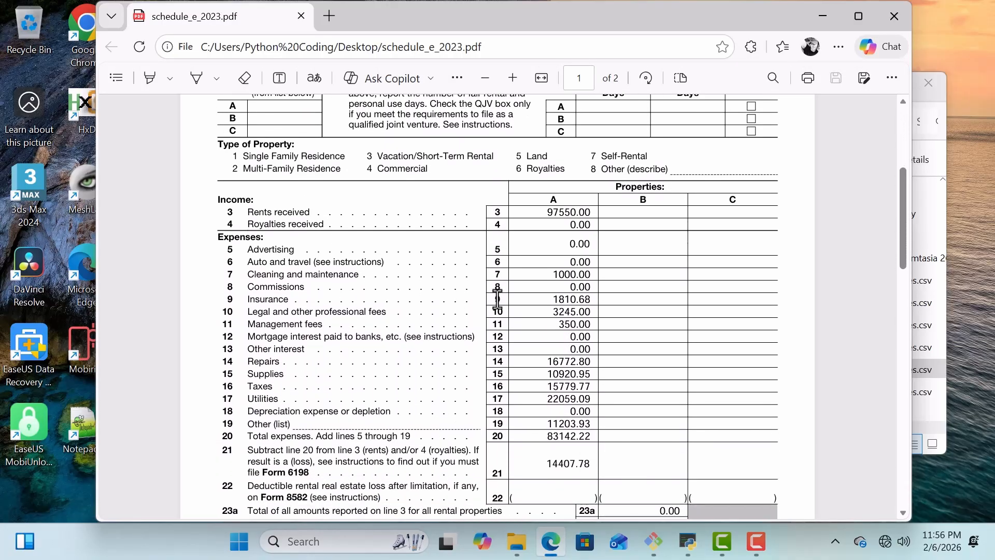
Review the remaining expense, total and net income lines of schedule_e_2023.pdf and close the document.
scroll(498, 300, down, 4)
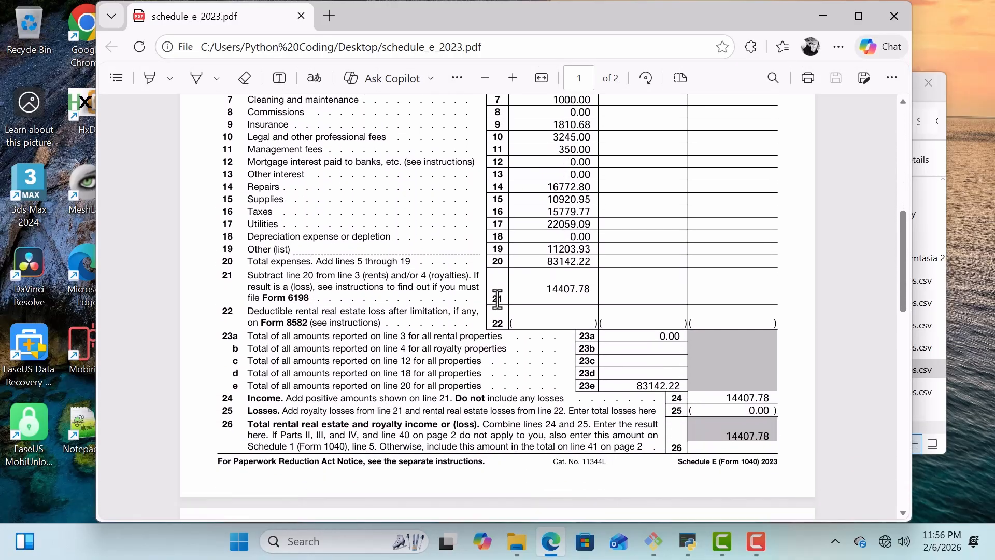
scroll(498, 299, up, 7)
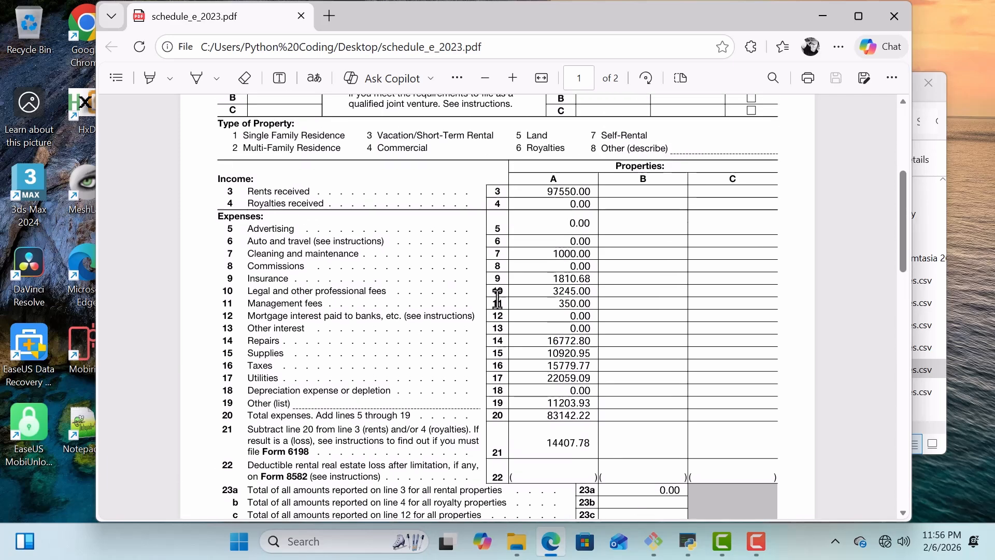
scroll(497, 299, up, 2)
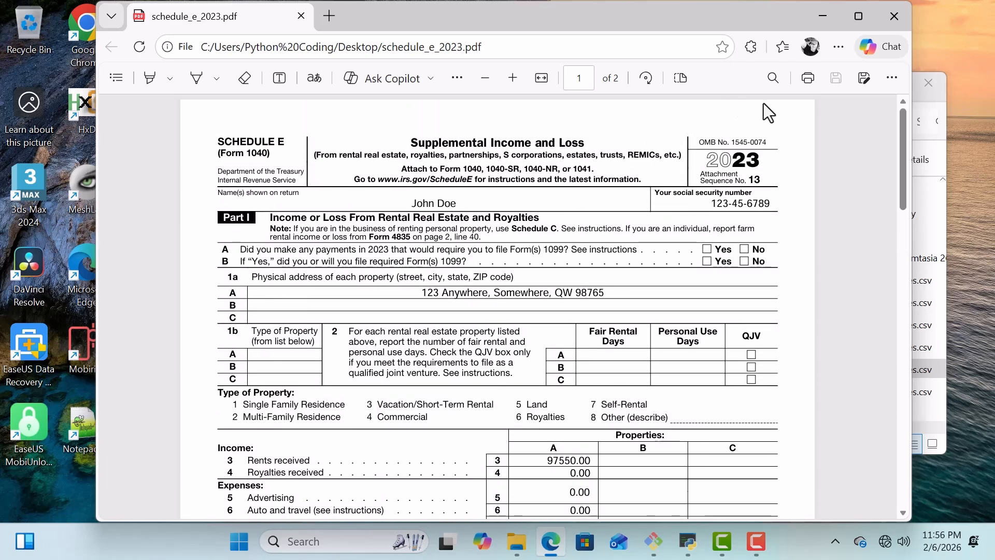
click(892, 17)
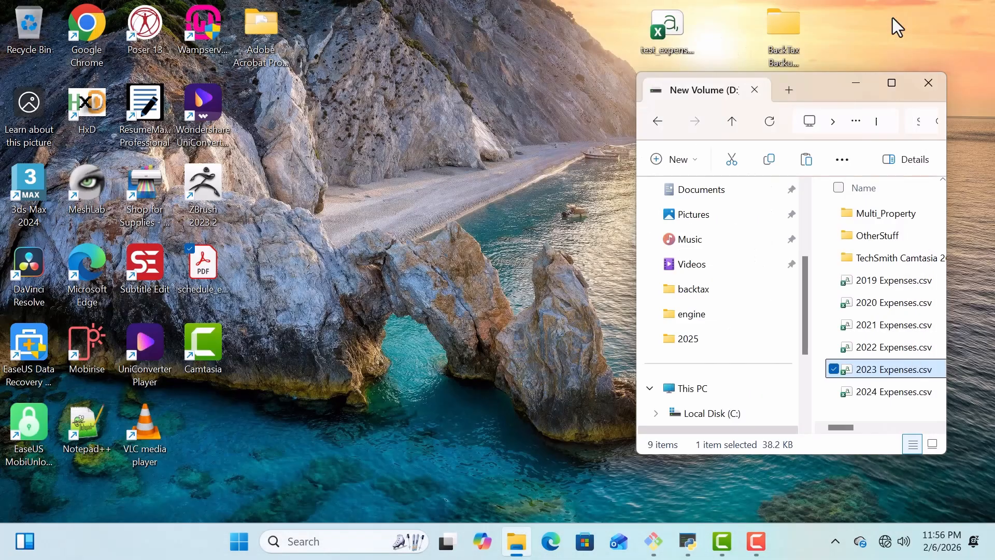
Switch back to BackTax and set up the Multi-Property workflow for tax year 2024 with 3 properties.
key(alt+Tab)
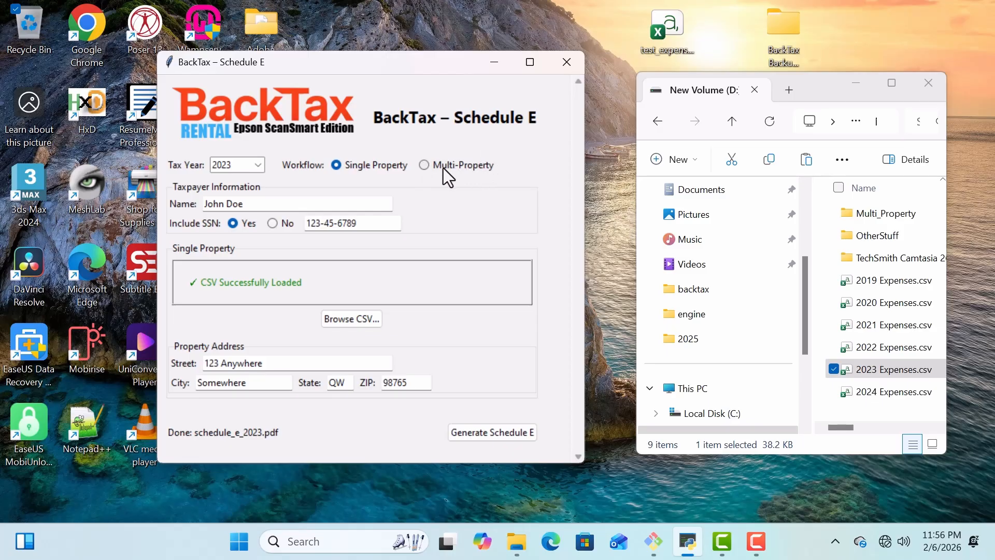
click(421, 167)
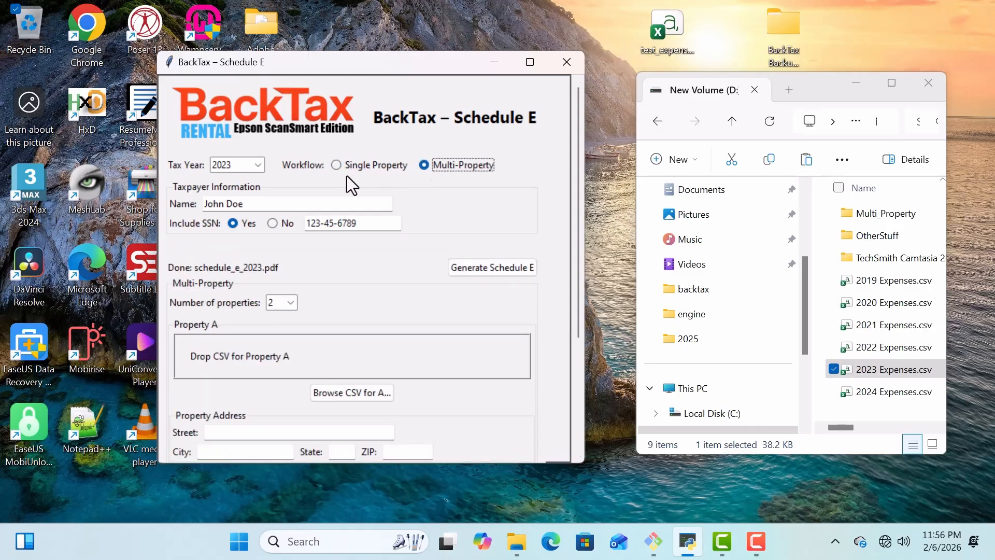
click(257, 164)
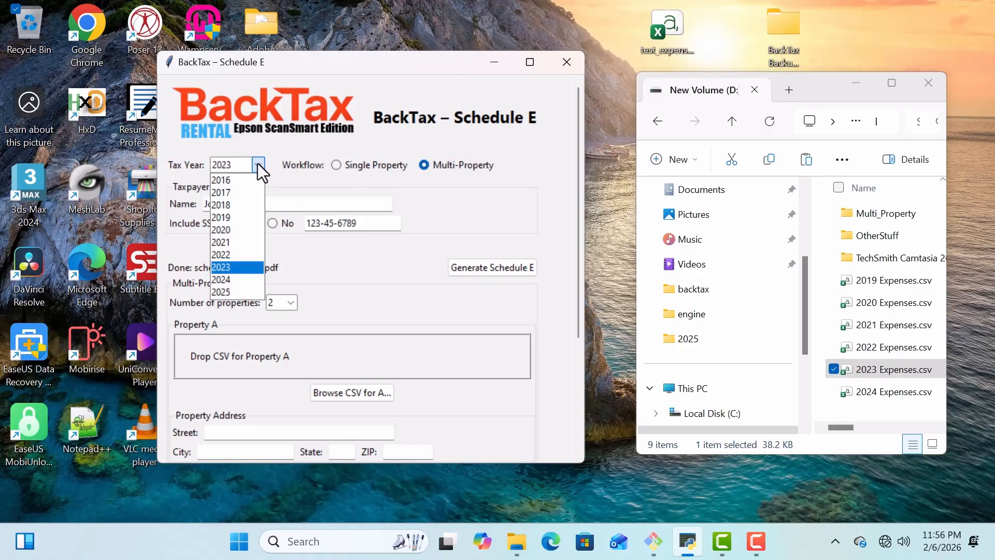
click(231, 279)
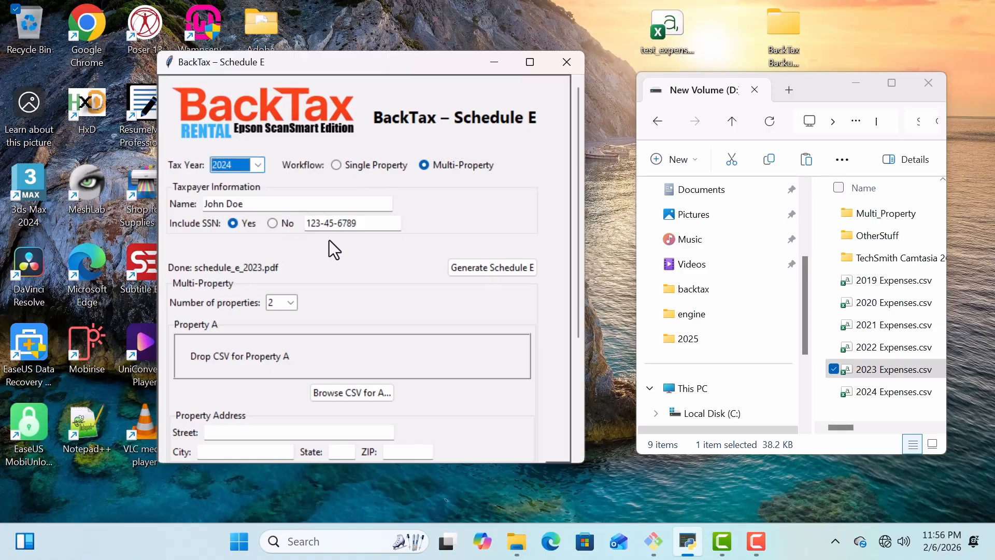
click(290, 302)
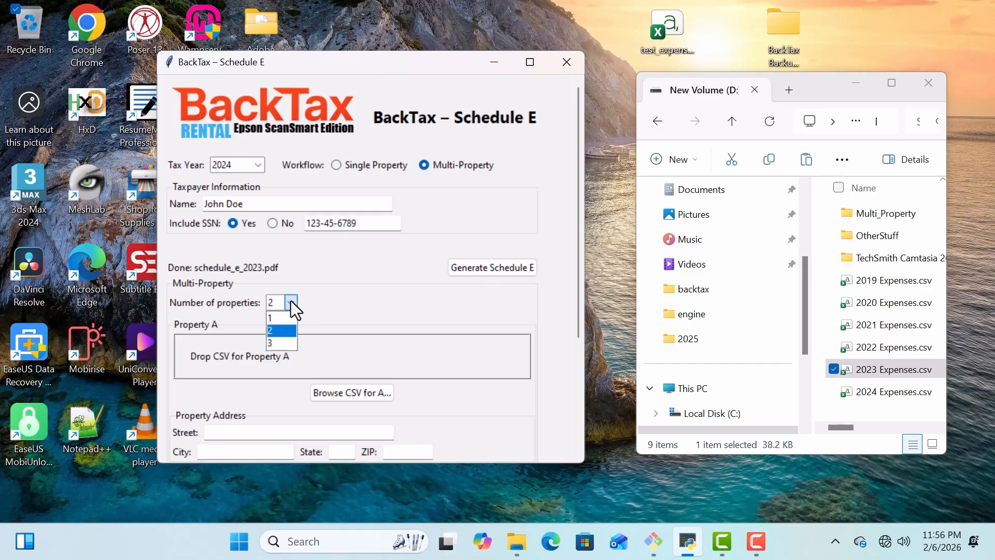
click(282, 342)
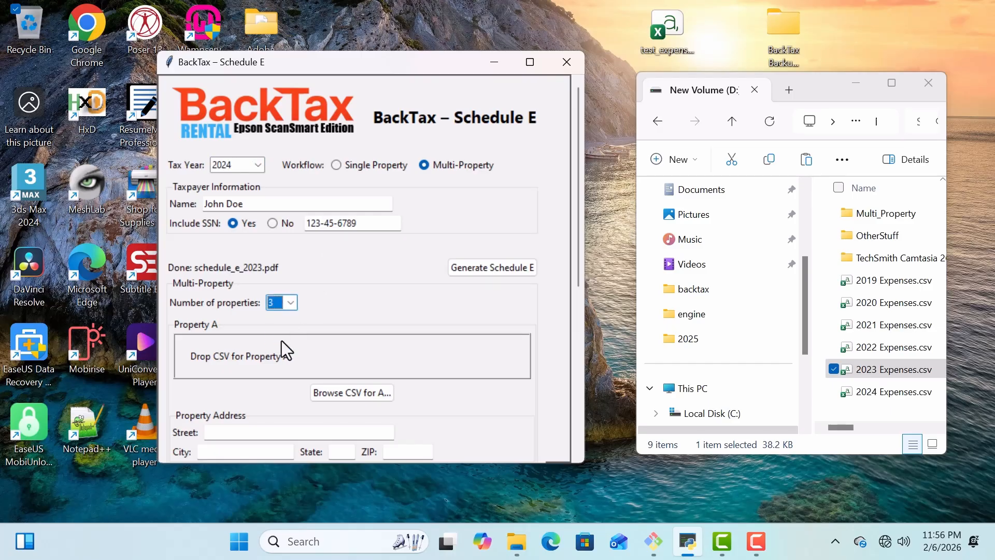
scroll(395, 305, down, 5)
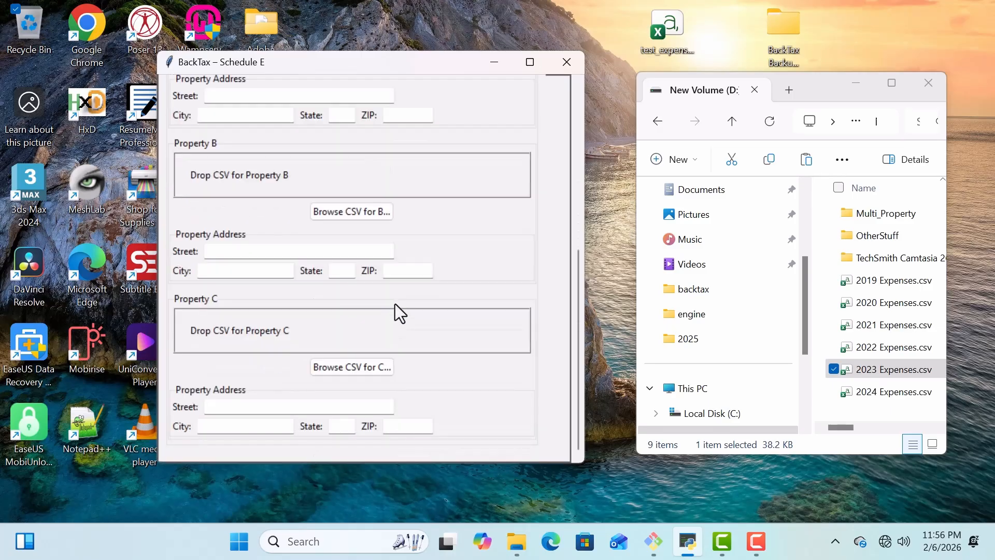
scroll(395, 304, up, 5)
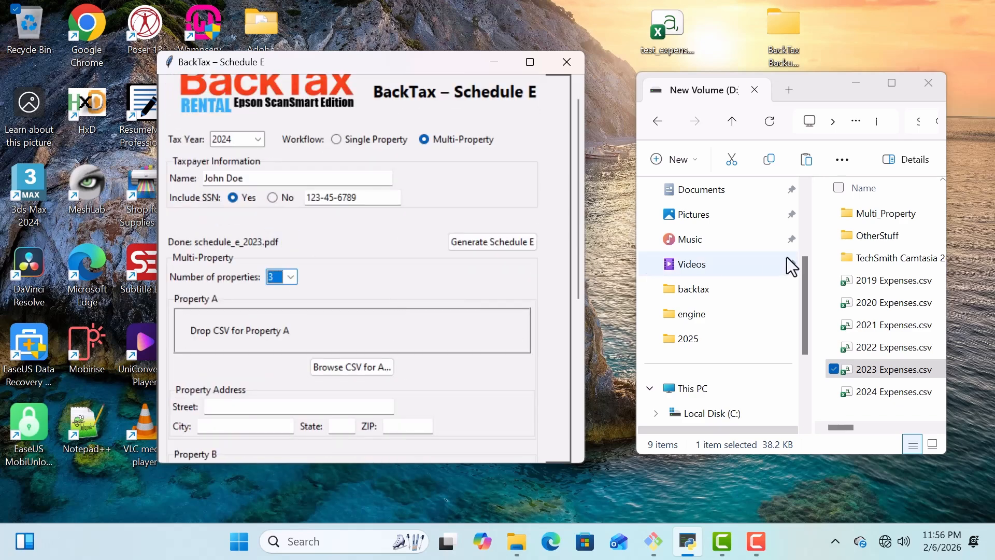
Load 2024 Property A.csv from the Multi_Property folder for Property A and fill in its street, city, state and ZIP code.
double_click(865, 217)
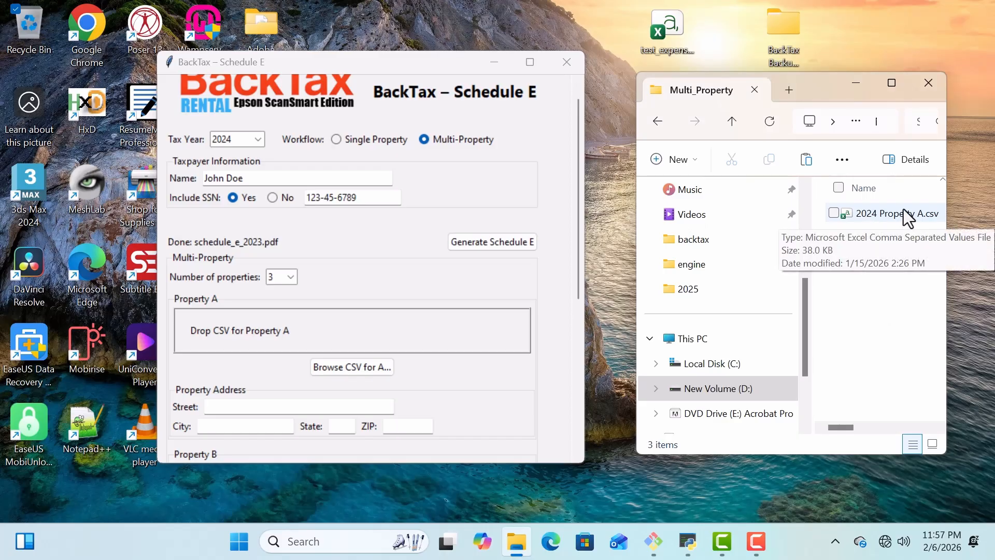
drag(907, 217, 447, 333)
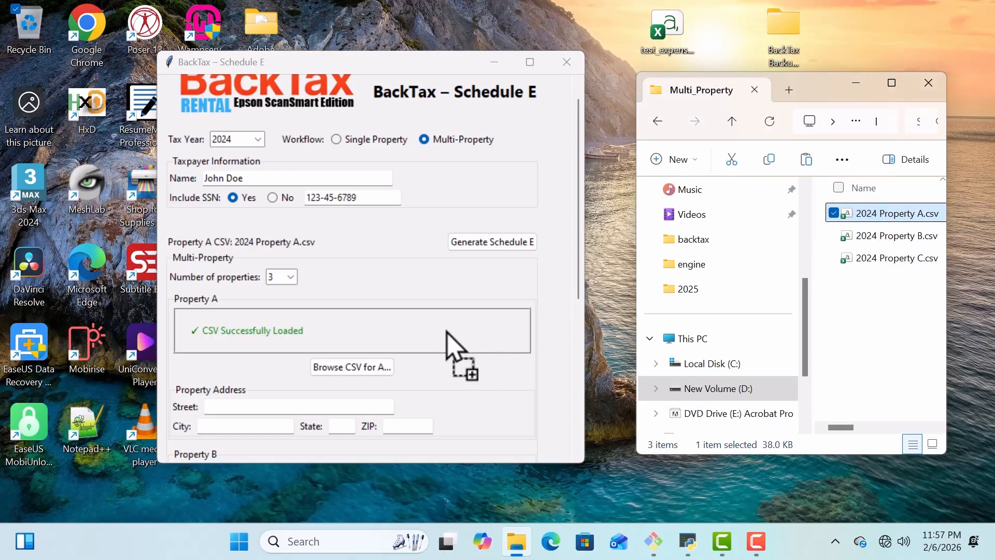
scroll(446, 332, down, 3)
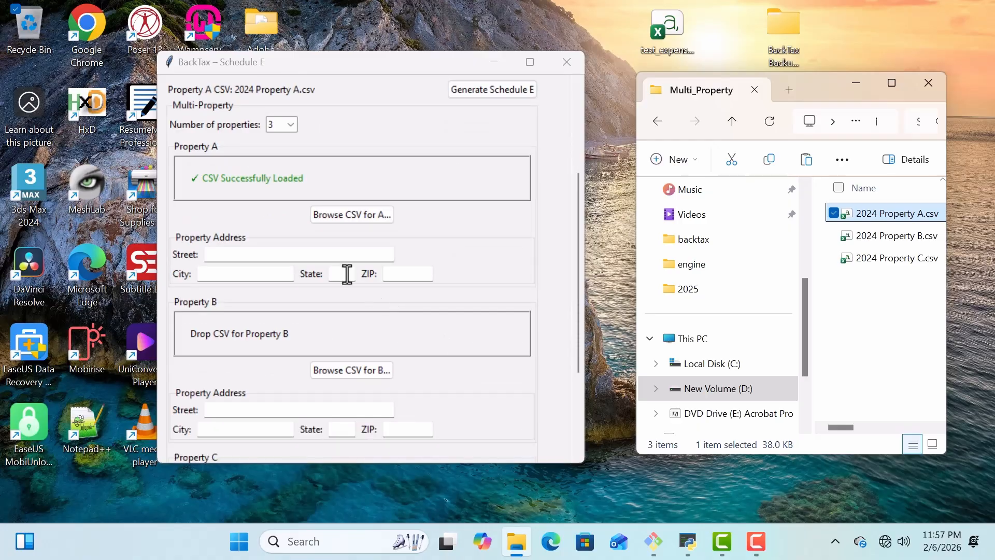
click(276, 254)
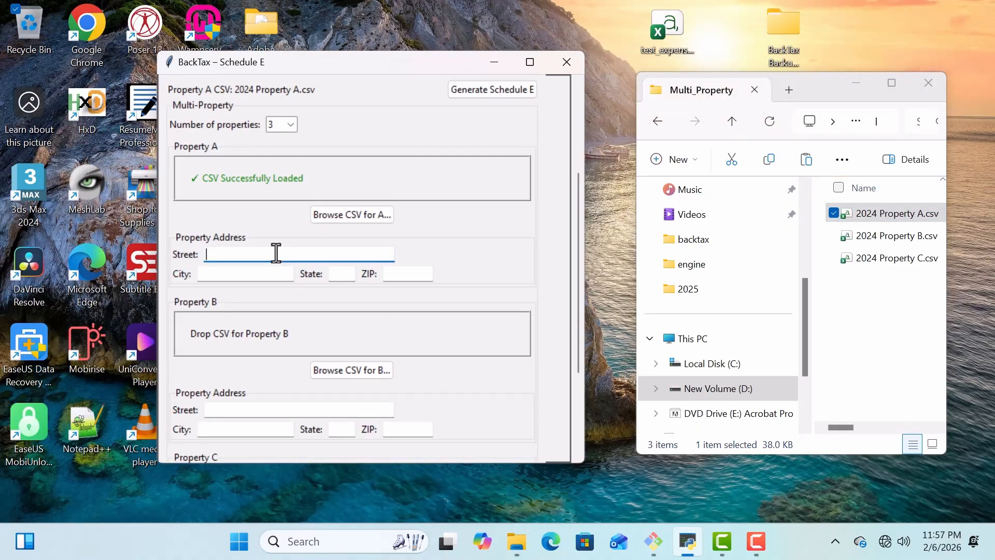
text(123 Somewhere)
key(Tab)
text(Anywhere)
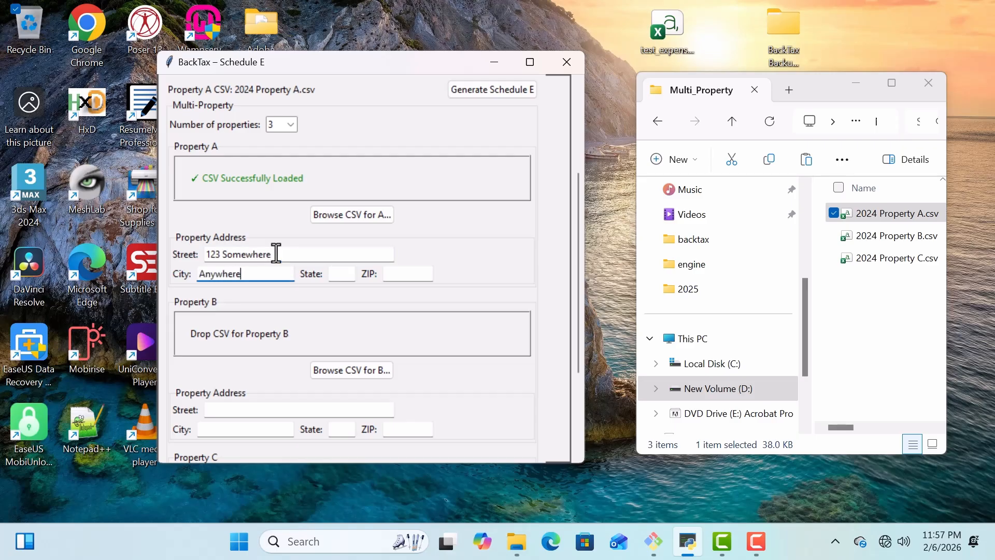
key(Tab)
text(QW)
key(Tab)
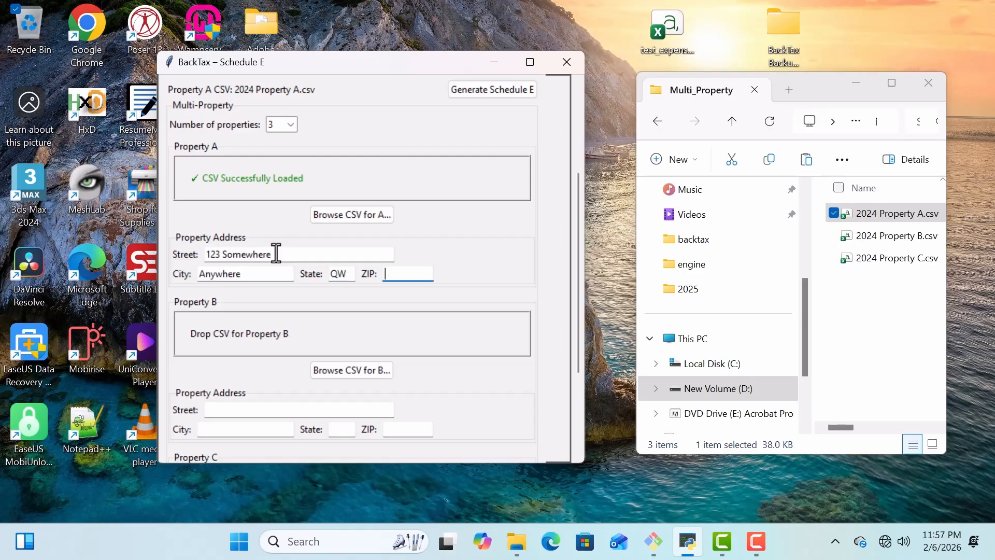
text(98765)
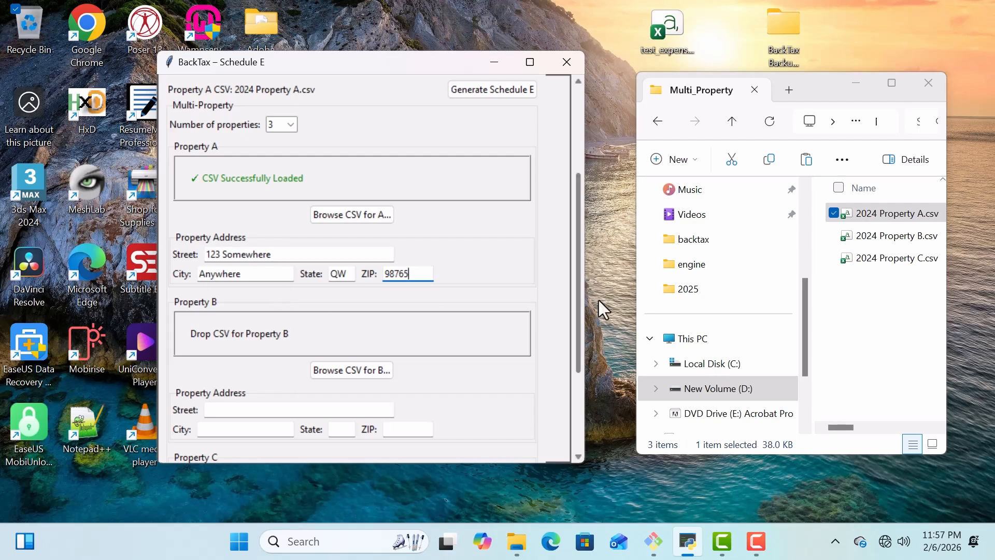
Load 2024 Property B.csv for Property B and fill in its street, city, state and ZIP code.
drag(863, 241, 479, 344)
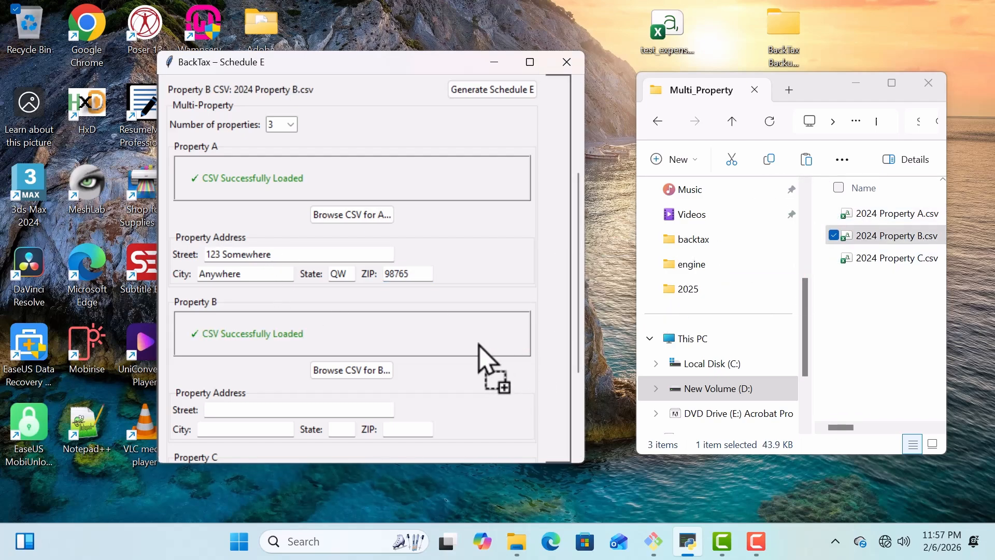
scroll(480, 302, down, 3)
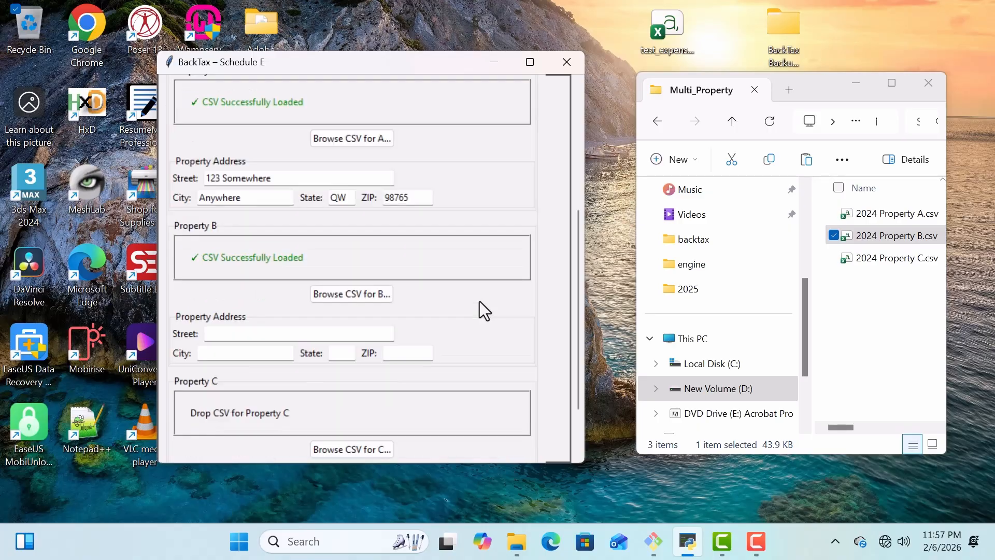
click(236, 334)
text(123)
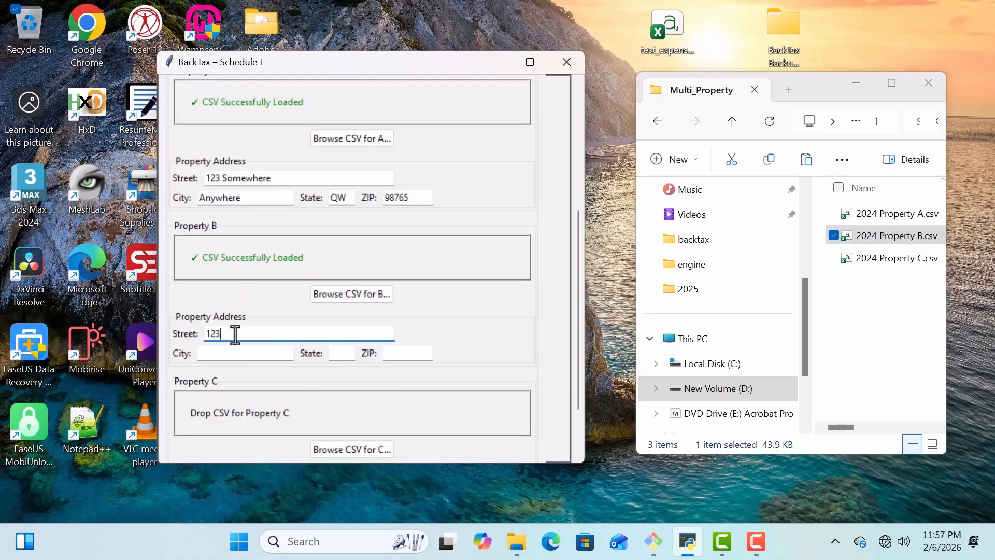
text( Somewhere B)
key(Tab)
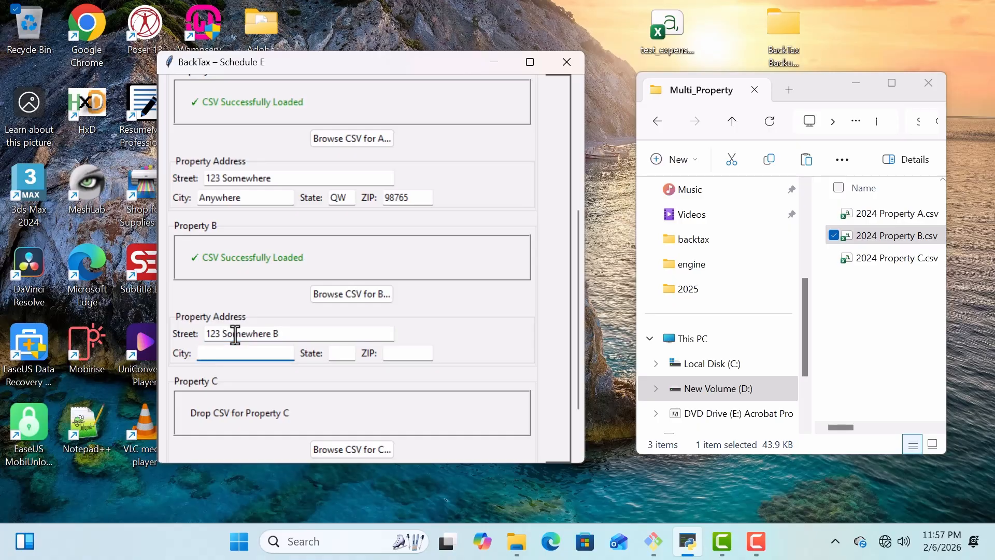
text(Anywhere)
key(Tab)
text(QW)
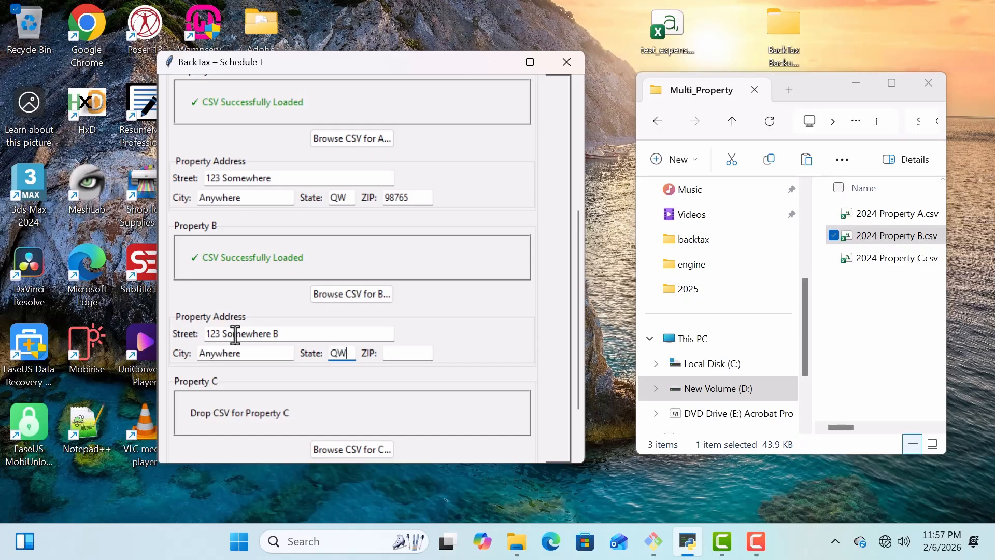
key(Tab)
text(98765)
Load 2024 Property C.csv for Property C and fill in its street, city, state and ZIP code.
scroll(435, 313, down, 2)
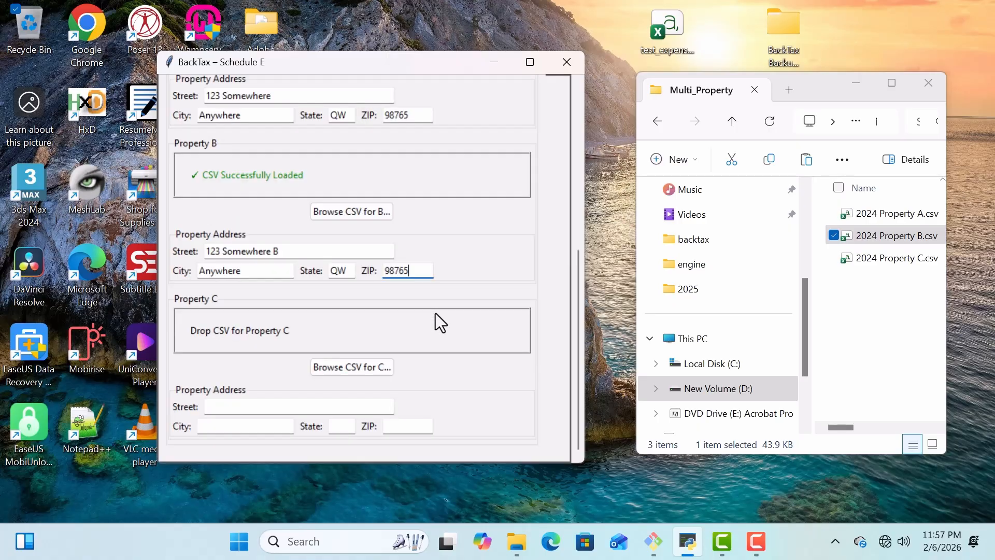
drag(846, 257, 491, 333)
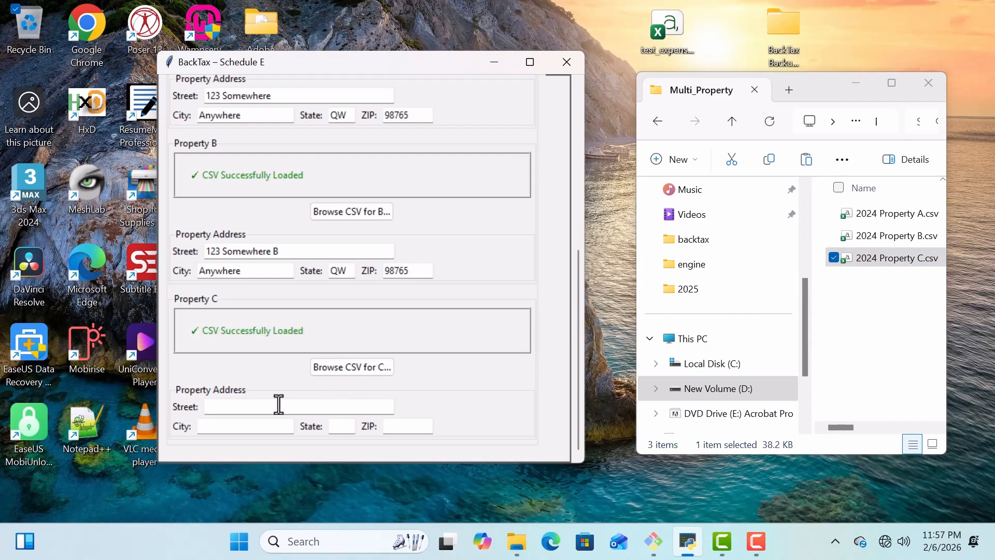
click(260, 406)
text(123)
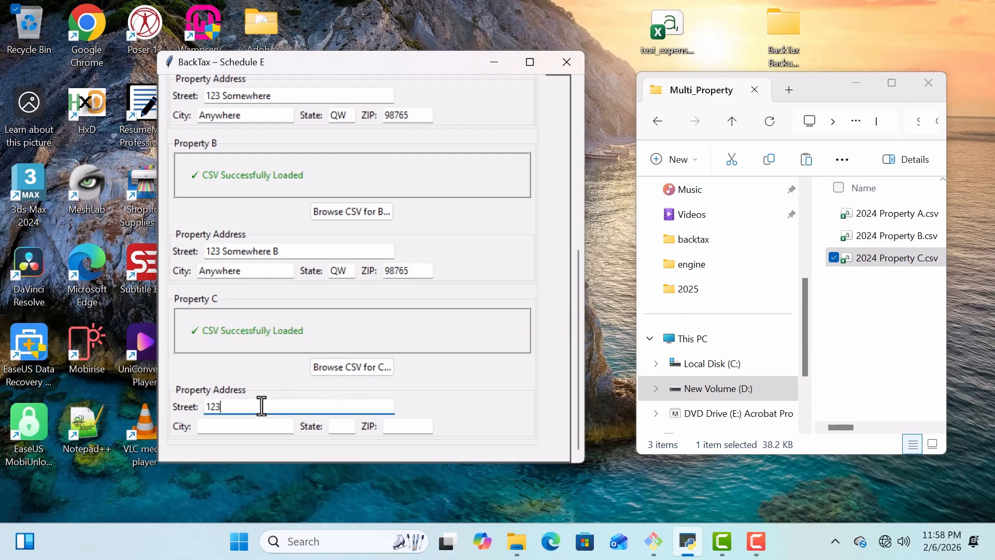
text( Anywhere C)
key(Tab)
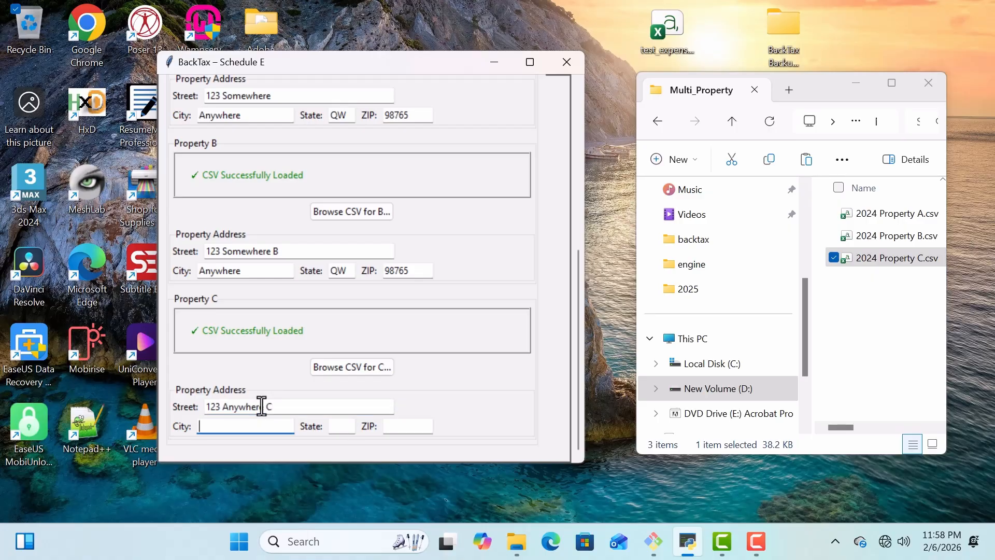
text(Some)
text(whee)
text(re)
key(Tab)
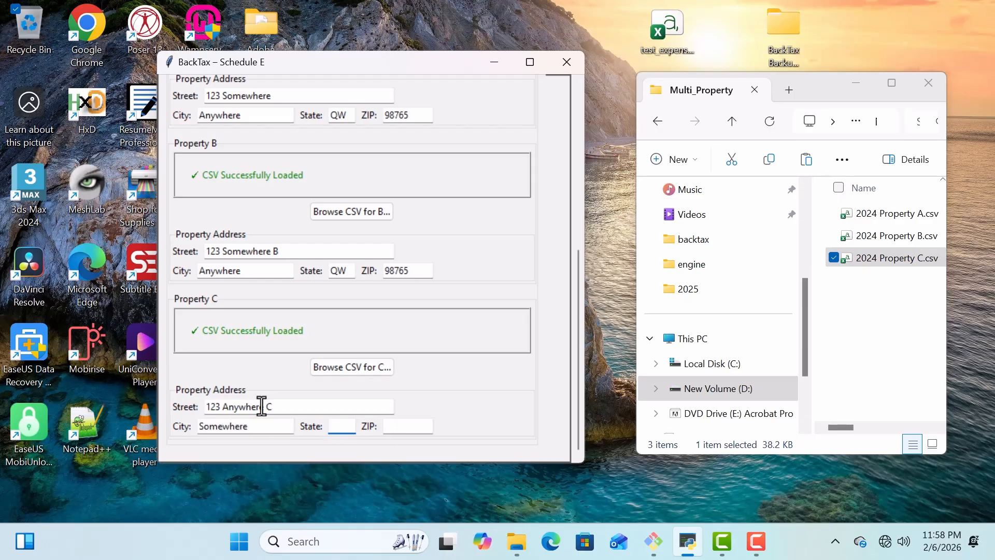
text(Qw)
key(BackSpace)
text(W)
key(Tab)
text(98765)
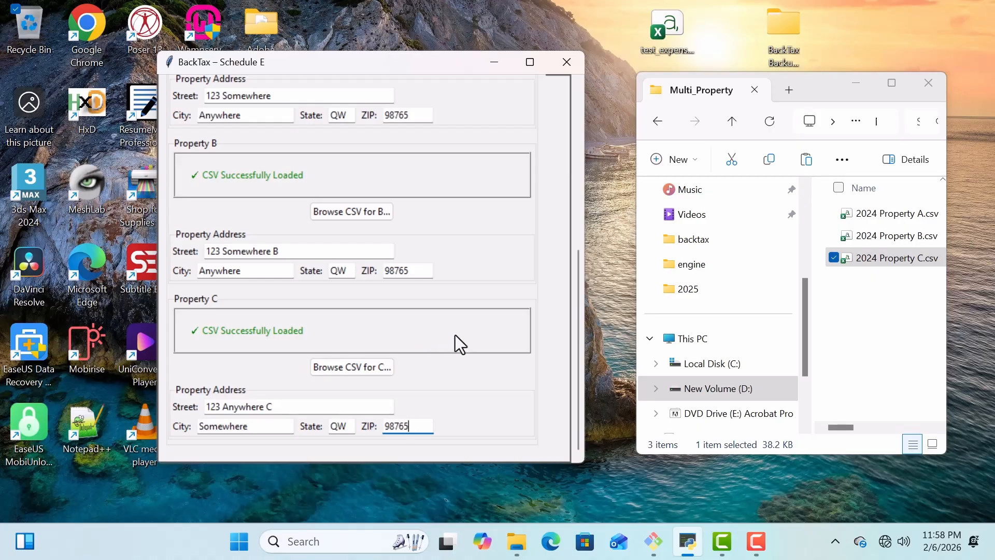
Generate the multi-property Schedule E, saving the filled form to the Desktop as schedule_e_2024.pdf.
scroll(456, 336, up, 10)
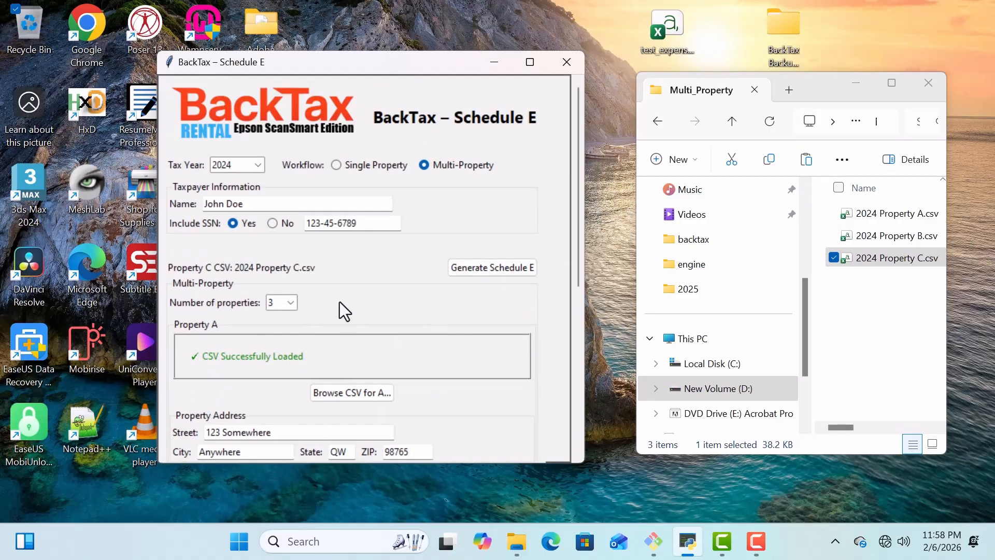
click(473, 275)
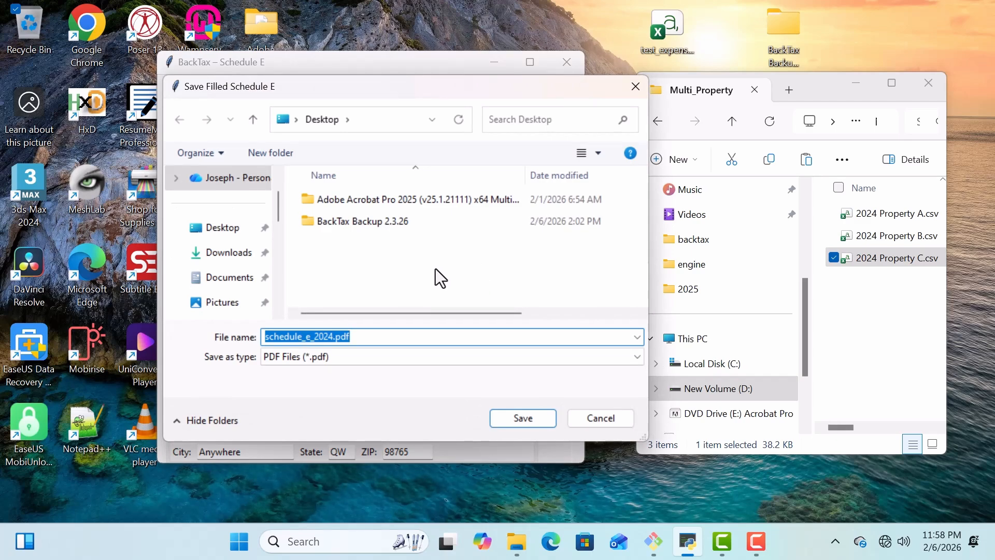
click(509, 419)
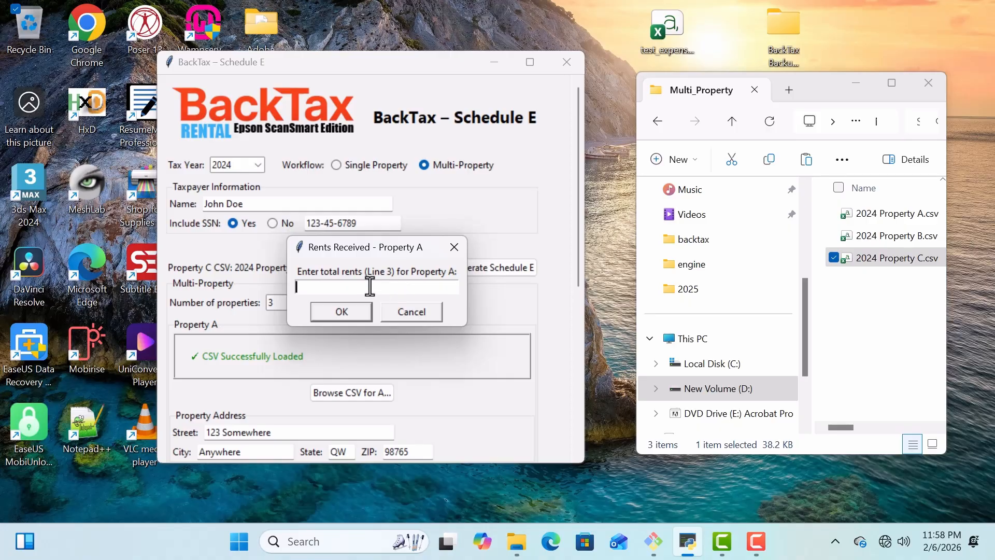
Enter 87,500 as the total rents and 0 as the total royalties for Property A.
text(87,500)
click(340, 312)
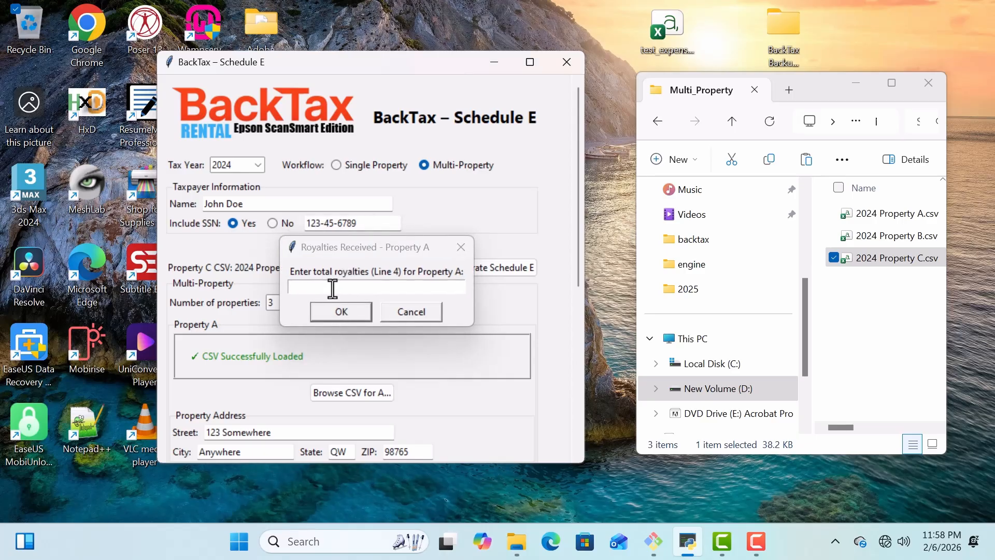
text(0)
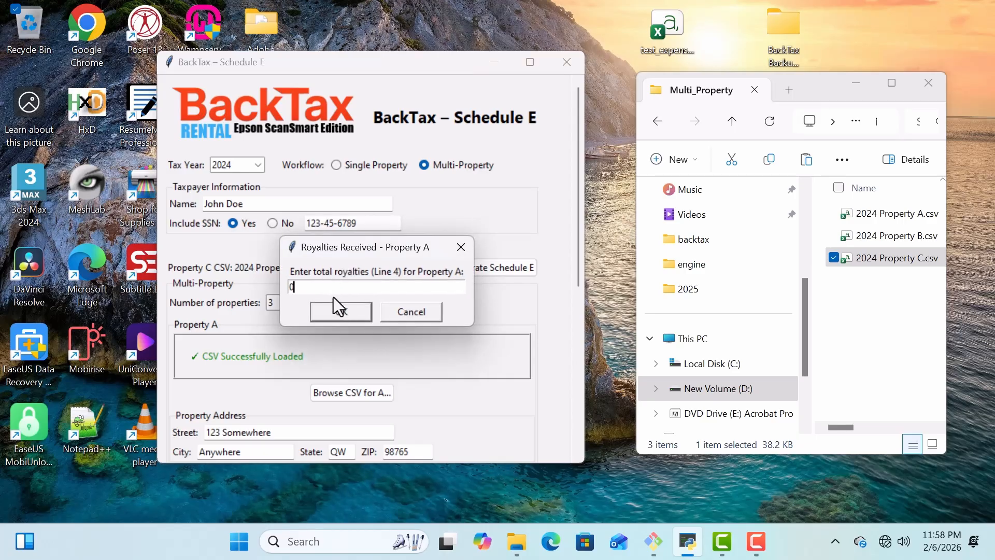
click(338, 309)
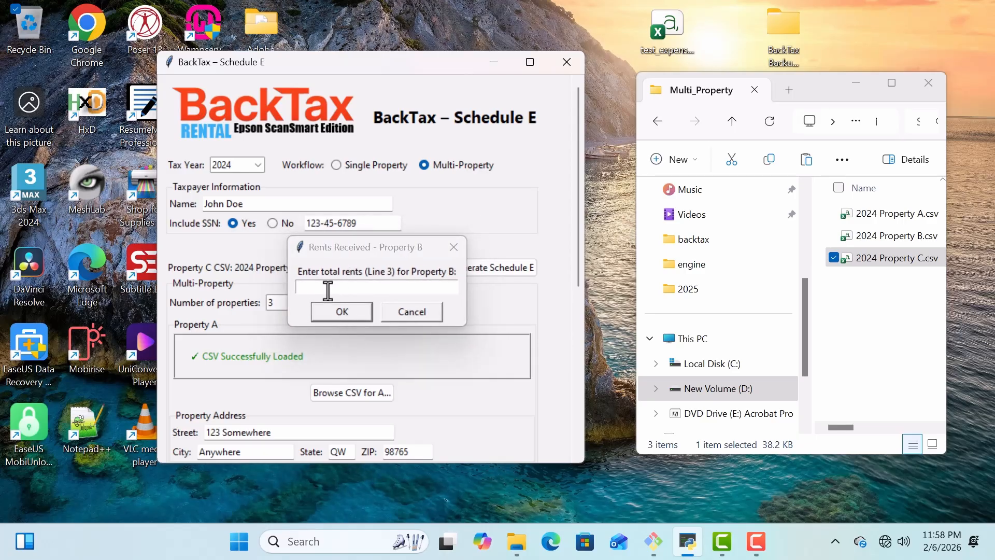
Enter 62,678 as the total rents and 0 as the total royalties for Property B.
text(62)
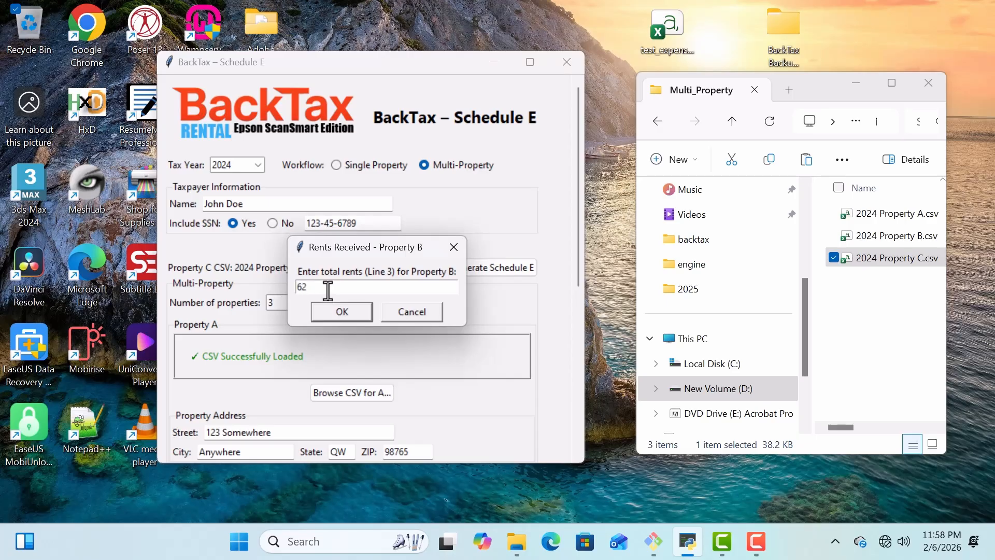
text(,678)
click(347, 316)
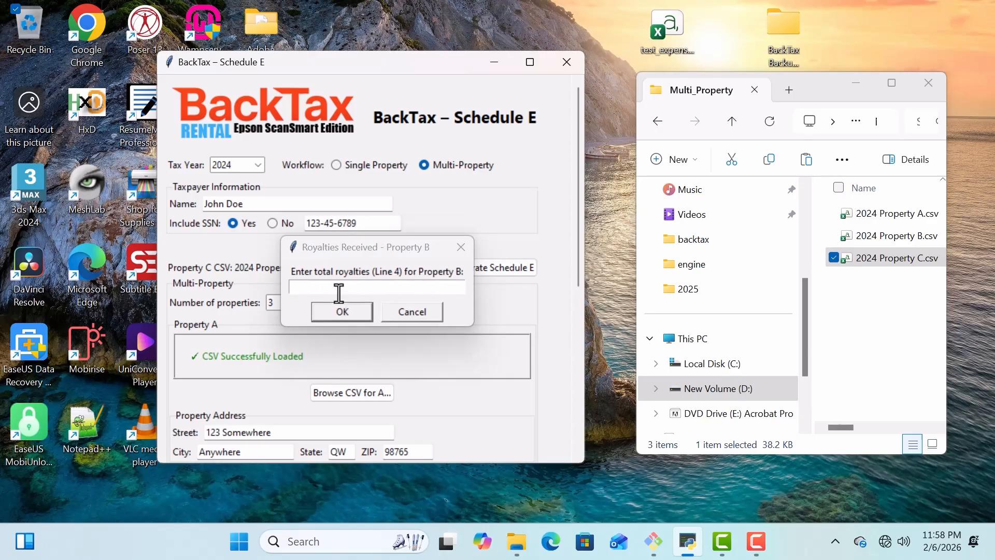
click(339, 293)
text(0)
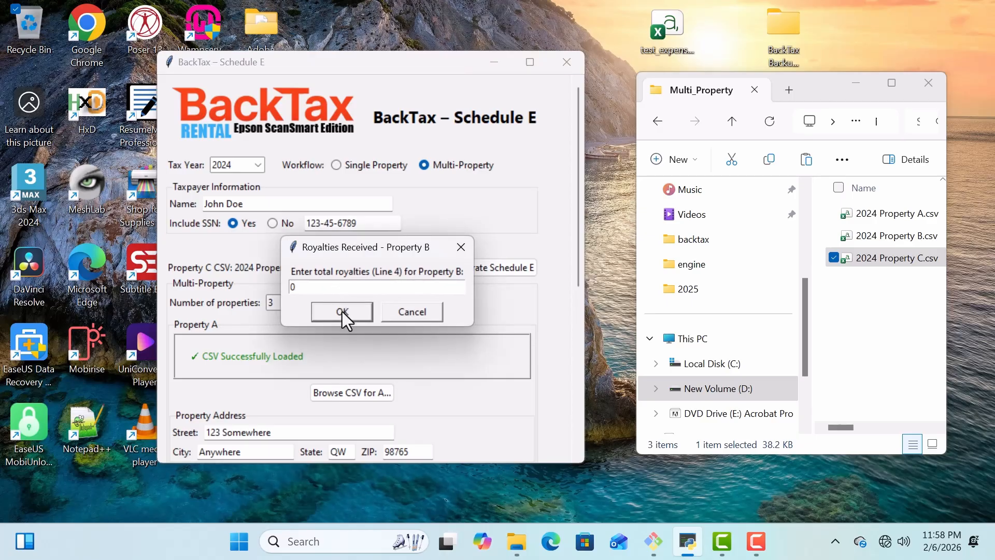
click(342, 312)
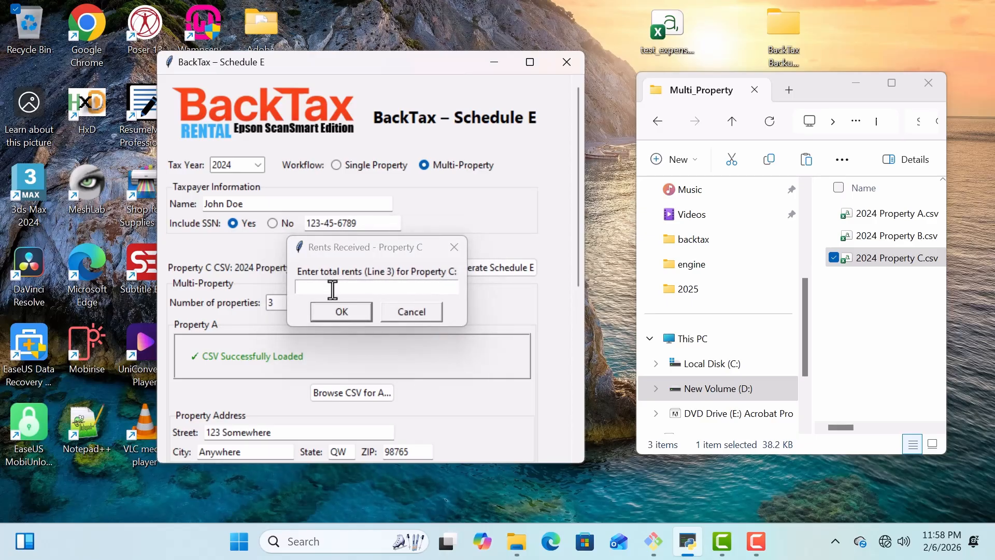
Enter 96,345 as the total rents and 2500 as the total royalties for Property C, finishing the Schedule E generation.
click(333, 289)
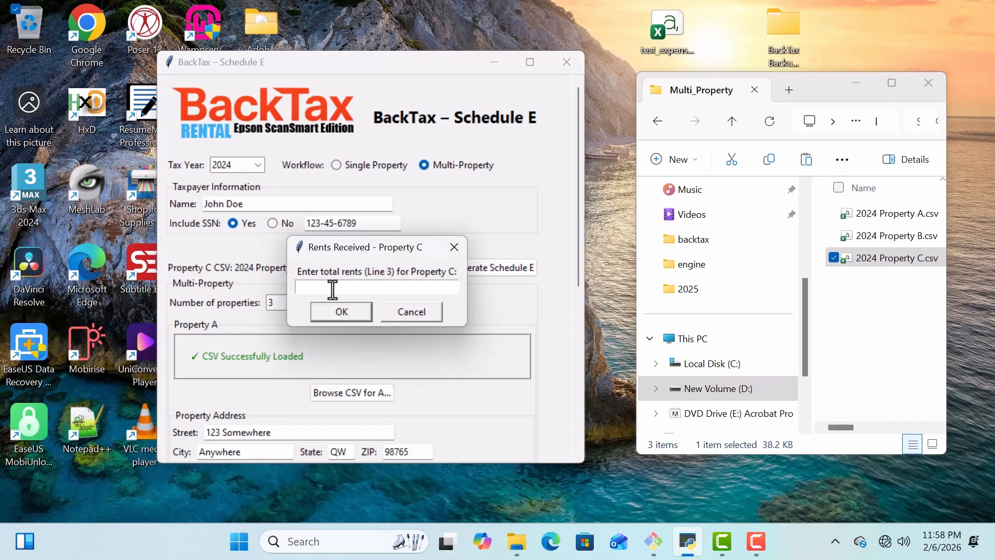
text(96,345)
click(335, 307)
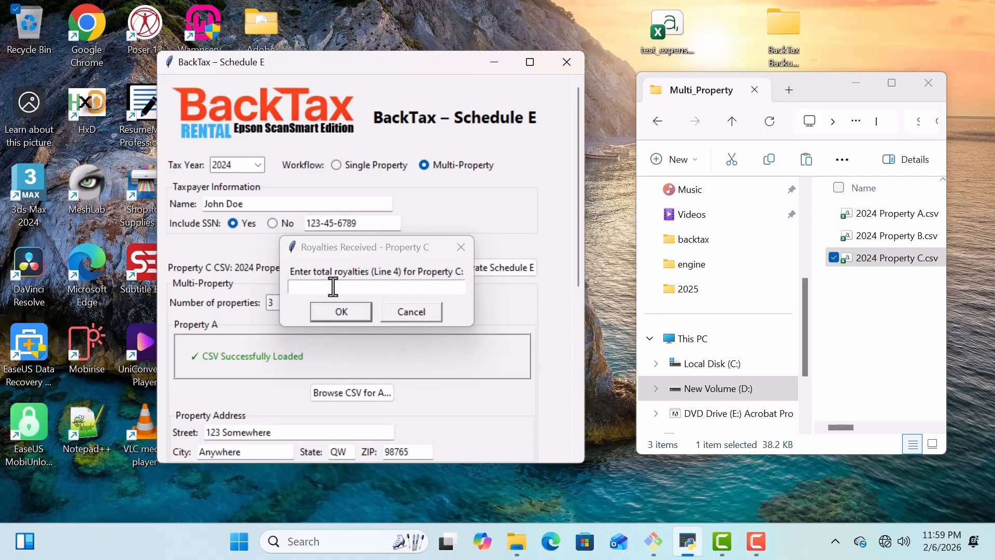
text(2500)
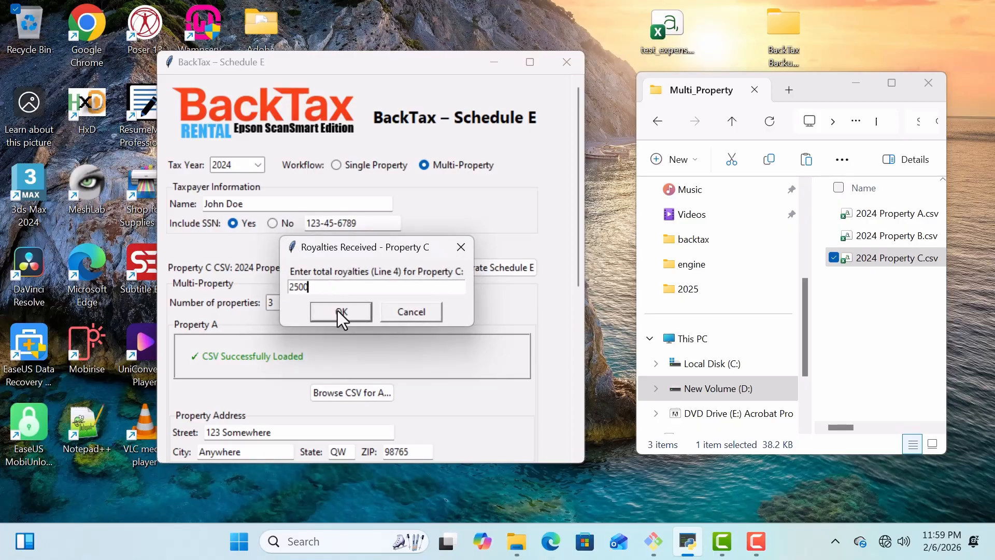
click(338, 310)
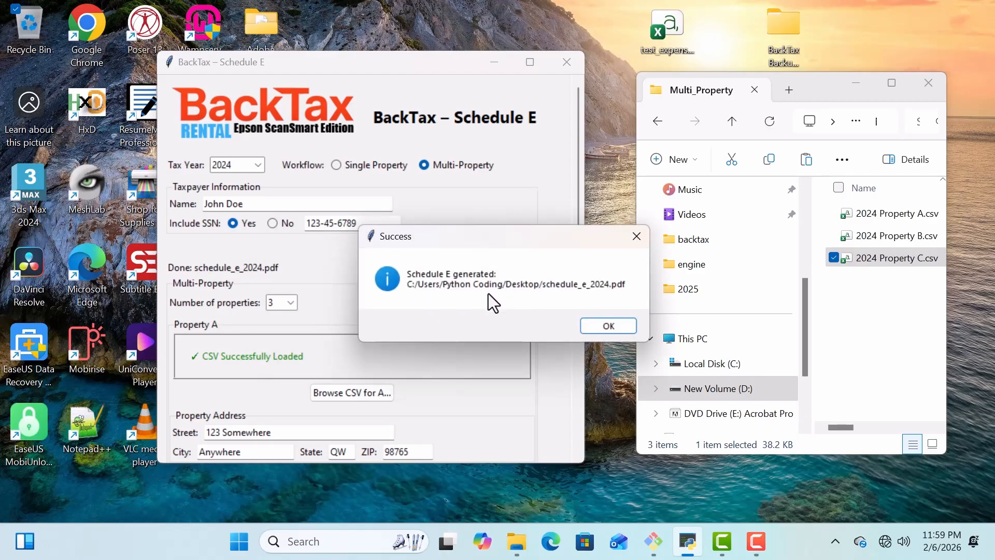
click(607, 327)
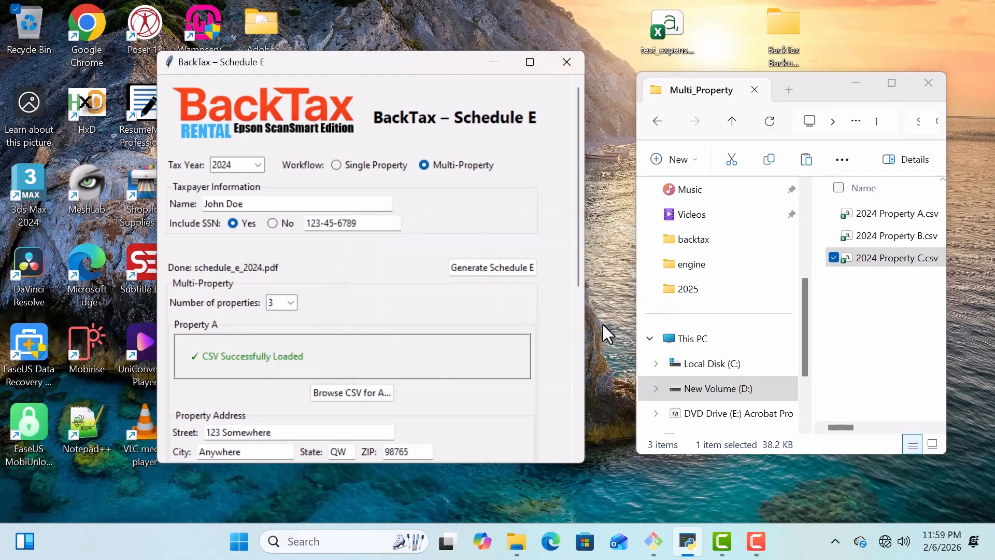
Open schedule_e_2024.pdf from the desktop and examine the addresses, income, expense lines and totals for Properties A, B and C.
click(502, 70)
double_click(229, 251)
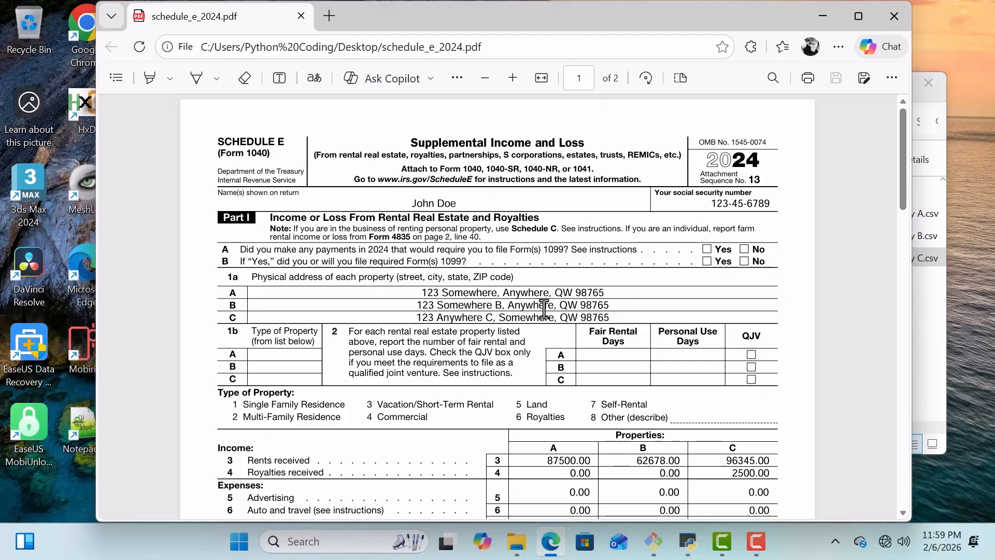
scroll(544, 308, down, 2)
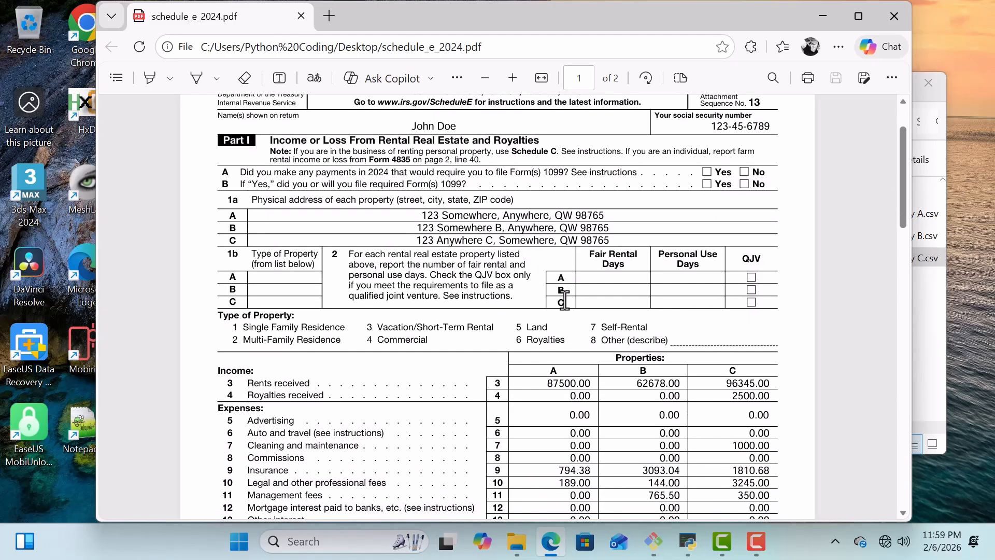
scroll(564, 300, down, 3)
scroll(564, 300, down, 2)
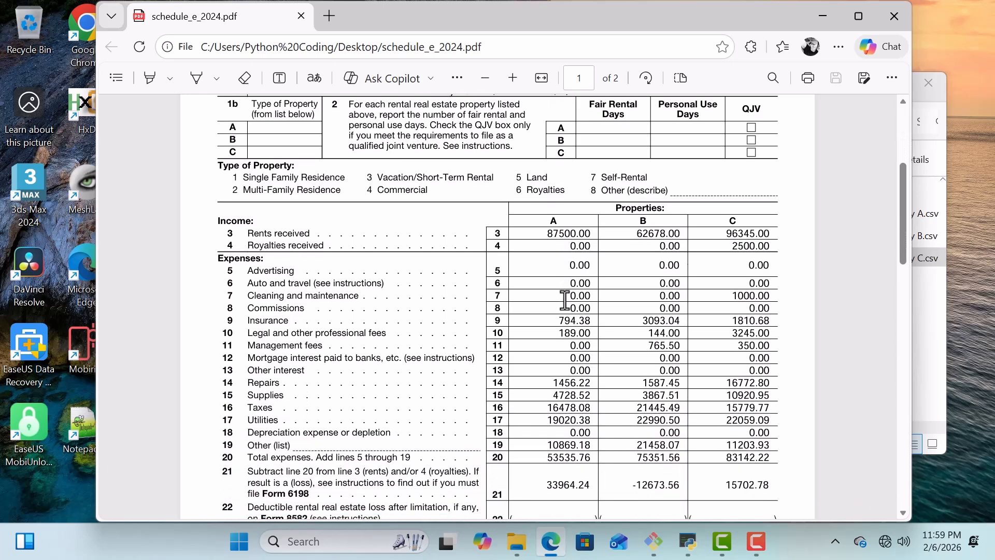
scroll(564, 299, down, 3)
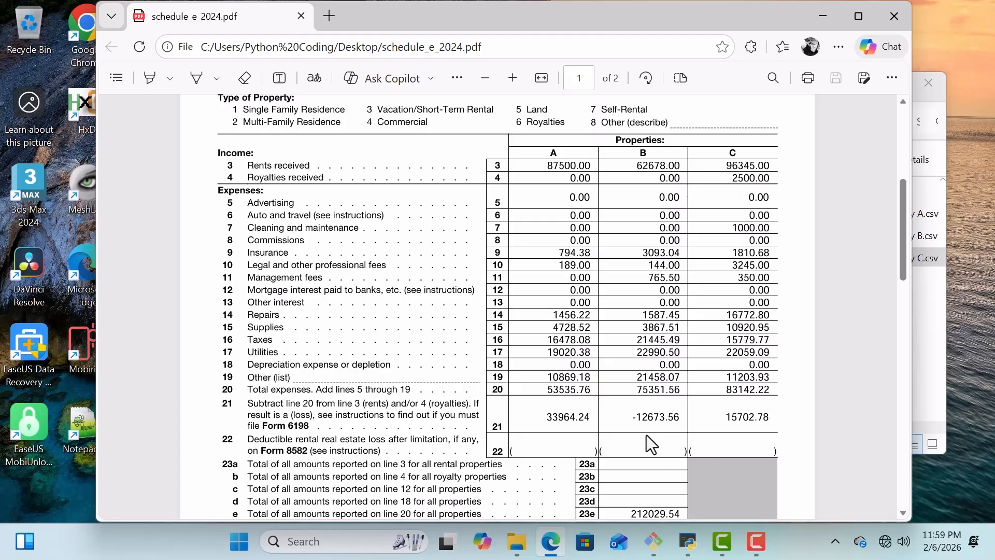
scroll(569, 426, down, 3)
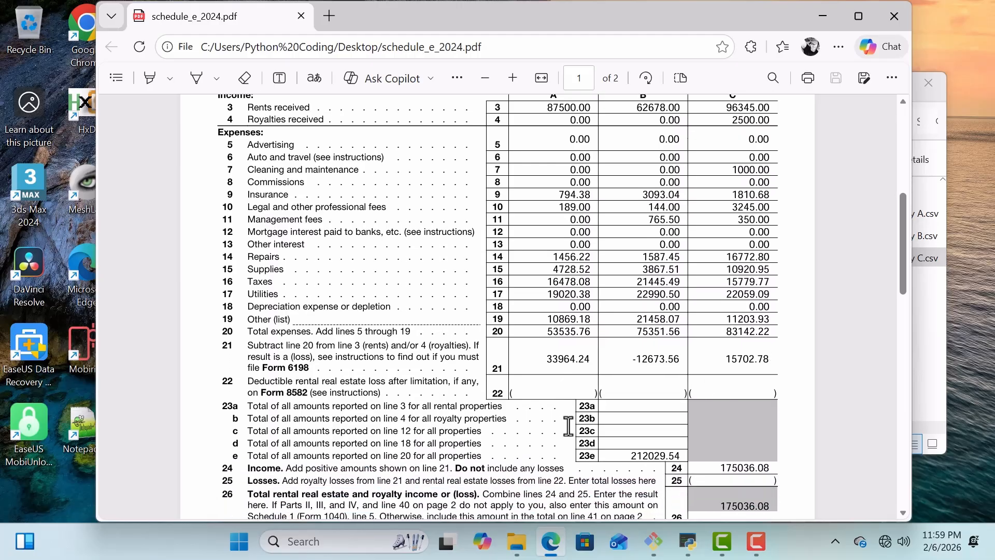
scroll(569, 426, down, 5)
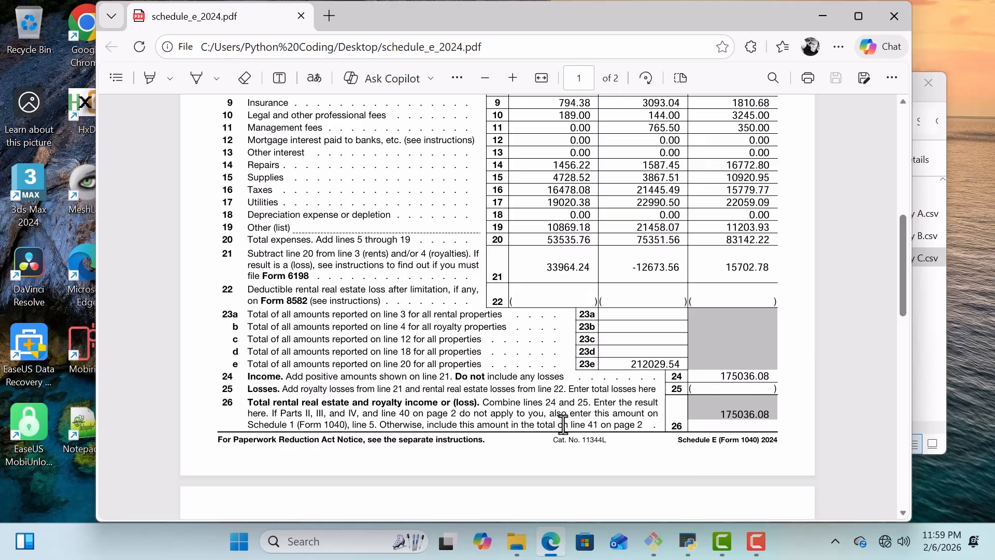
scroll(470, 356, up, 2)
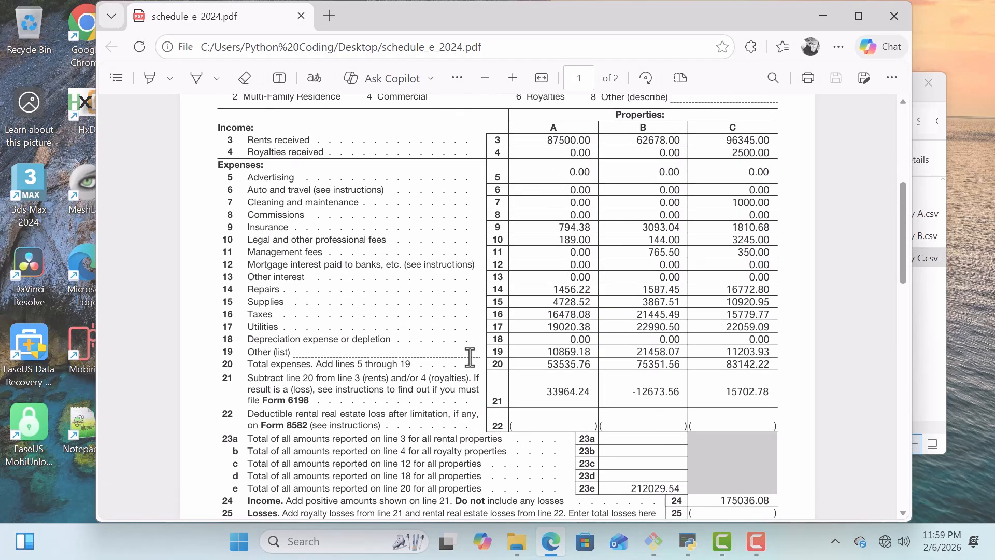
scroll(470, 356, up, 5)
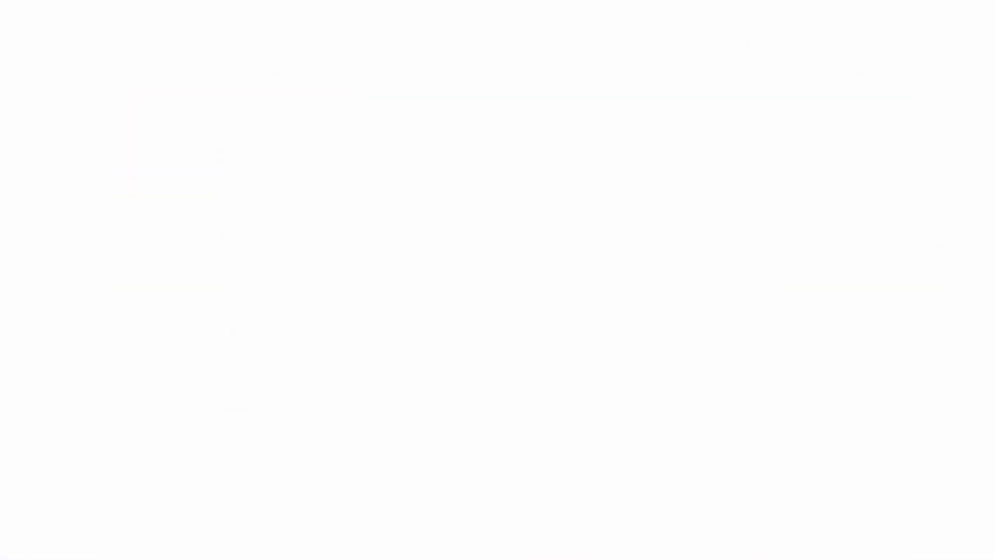